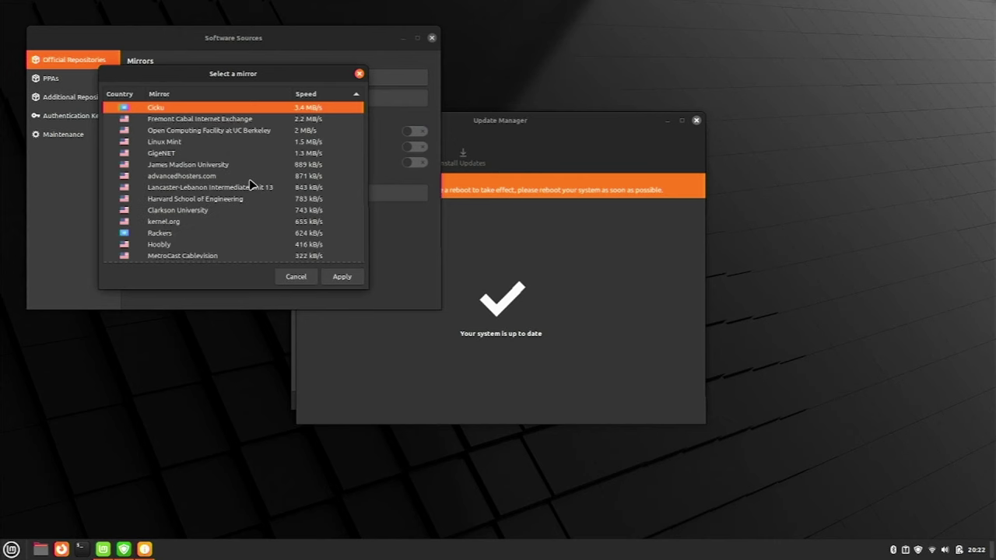
Set the main (virginia) mirror to Cicku and update the APT cache
key("Down")
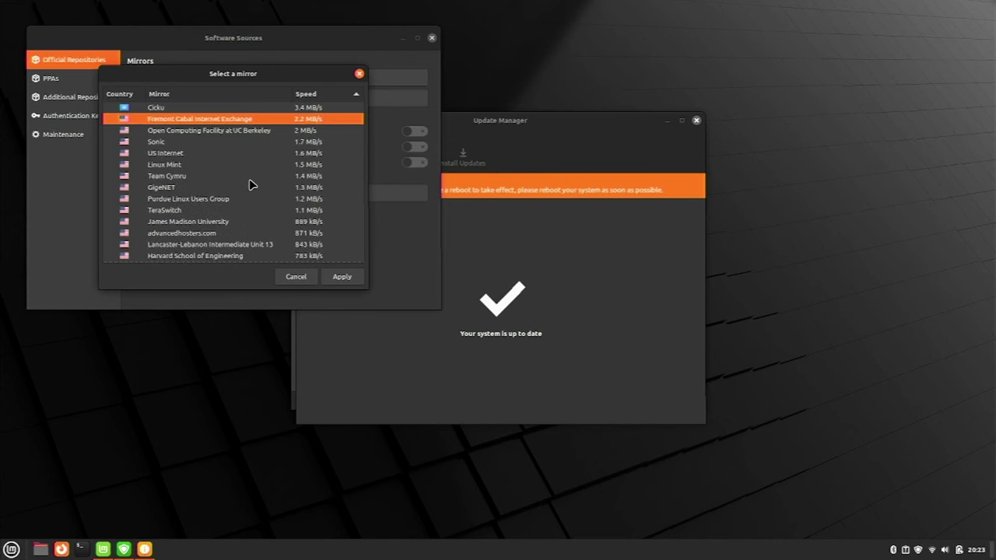
key("Down")
key("Down")
key("Up")
key("Up")
key("Up")
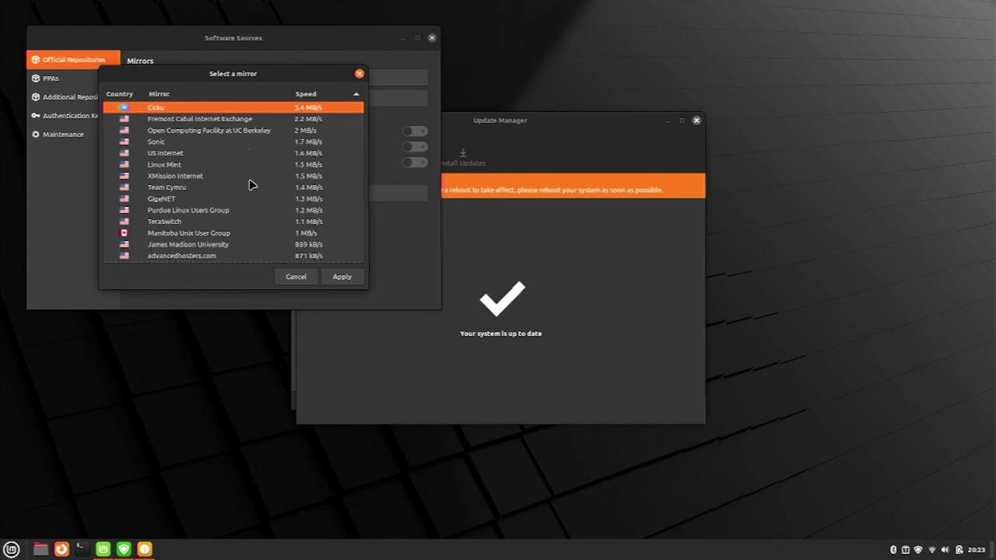
left_click(343, 277)
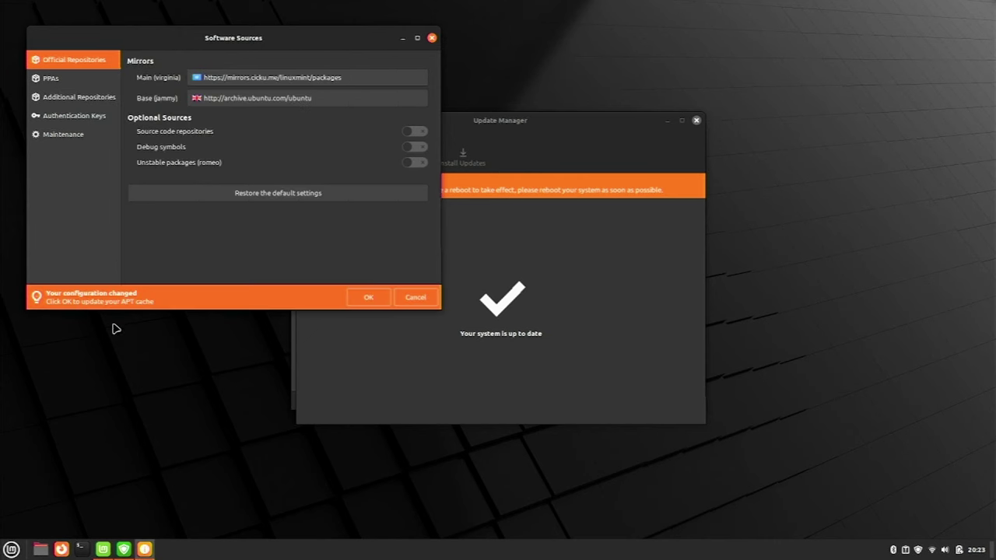
left_click(367, 300)
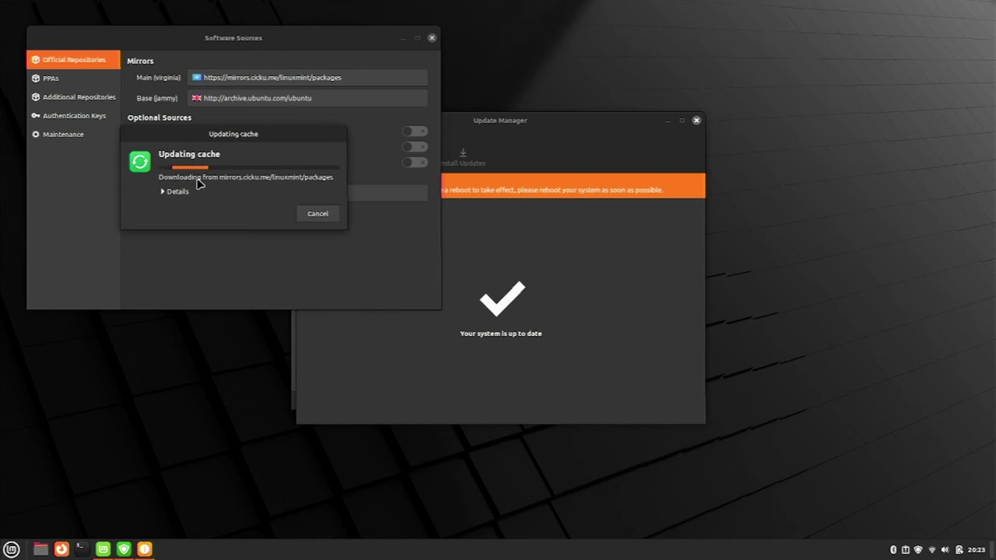
left_click(225, 98)
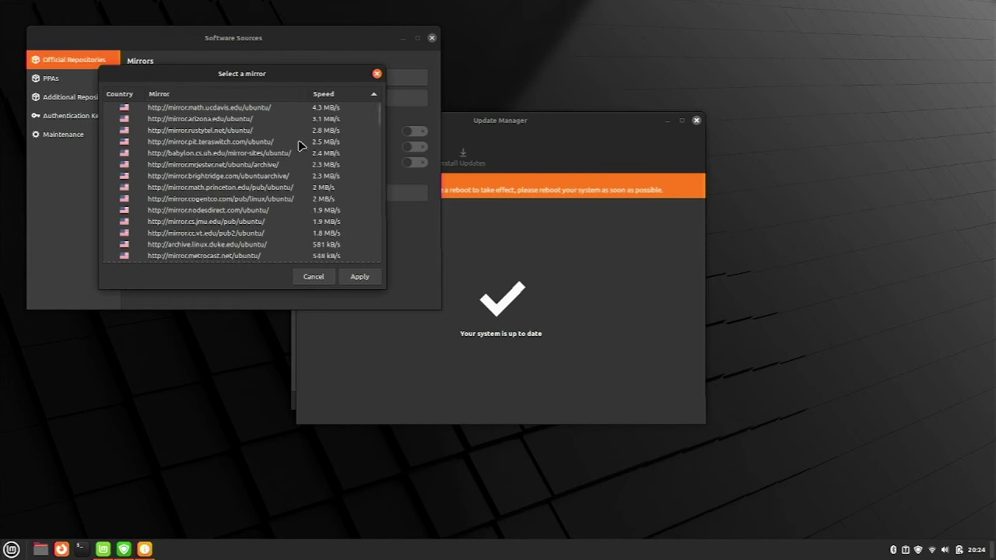
left_click(282, 109)
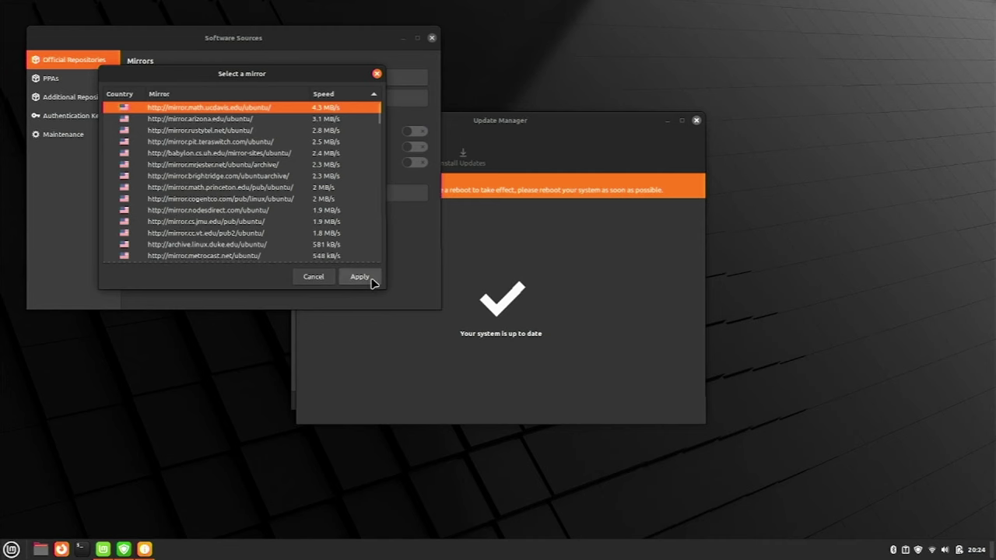
left_click(360, 277)
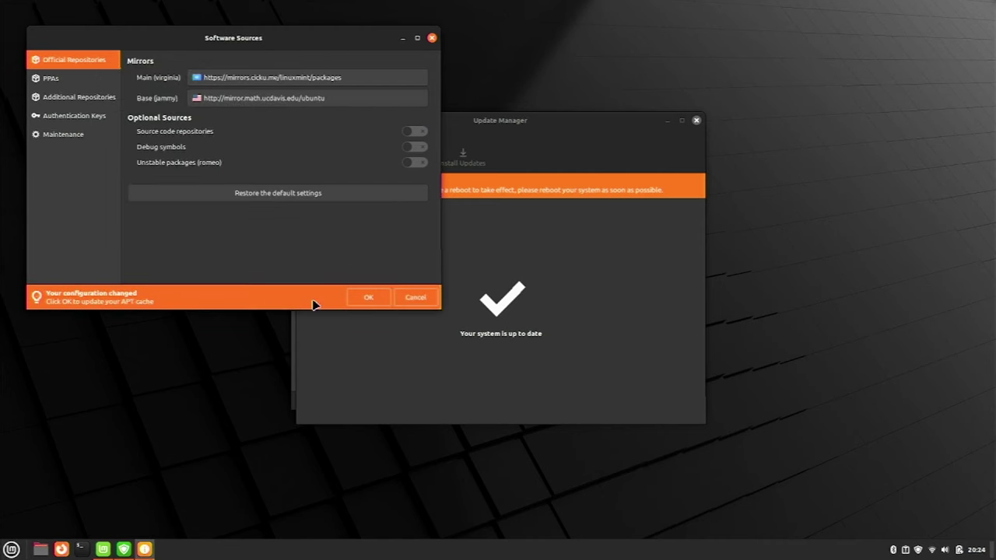
left_click(378, 302)
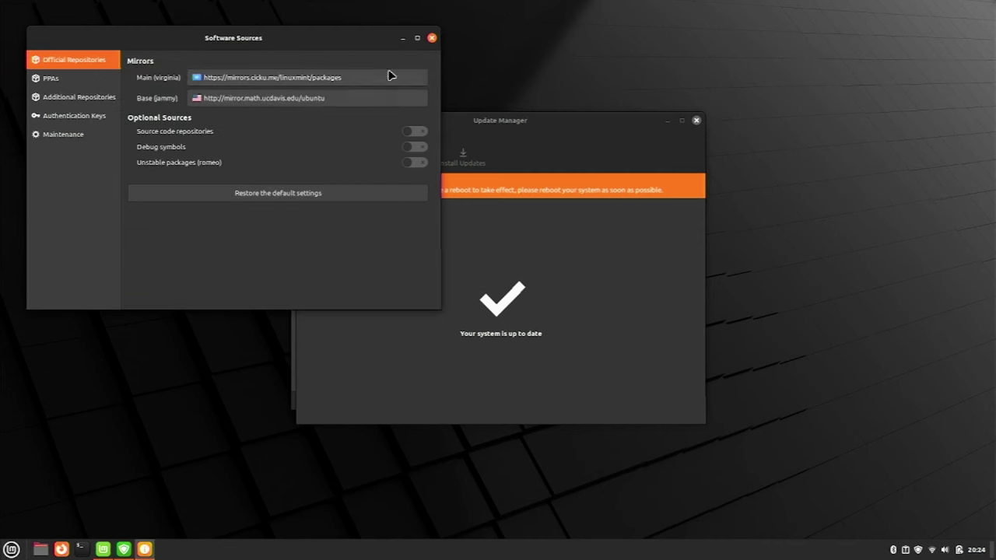
left_click(432, 39)
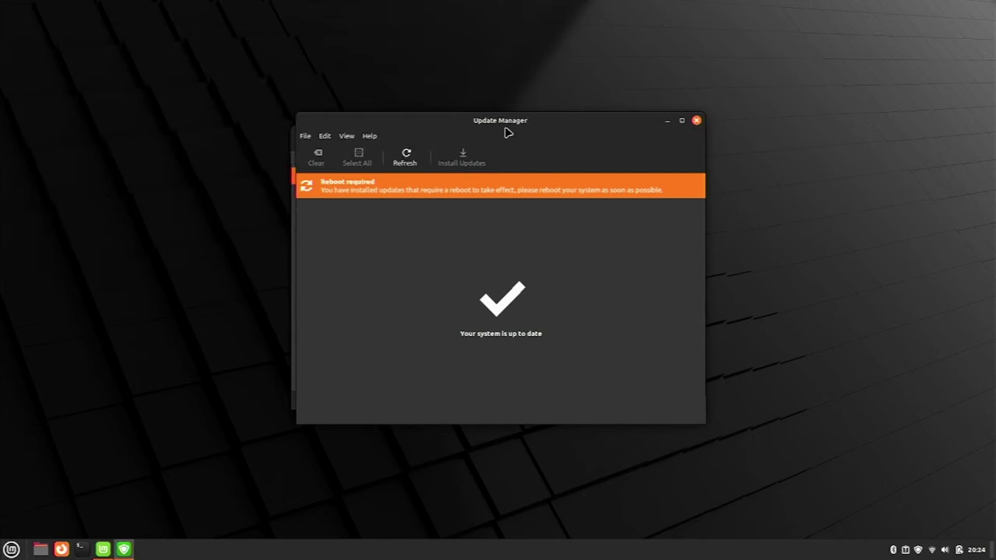
left_click(697, 121)
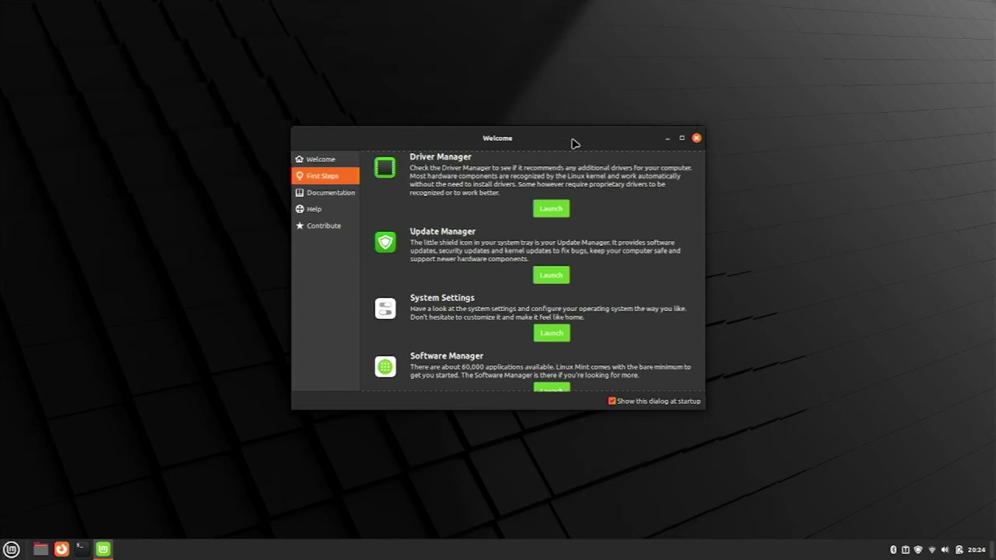
Restart the computer and log back in with the account password
left_click(11, 549)
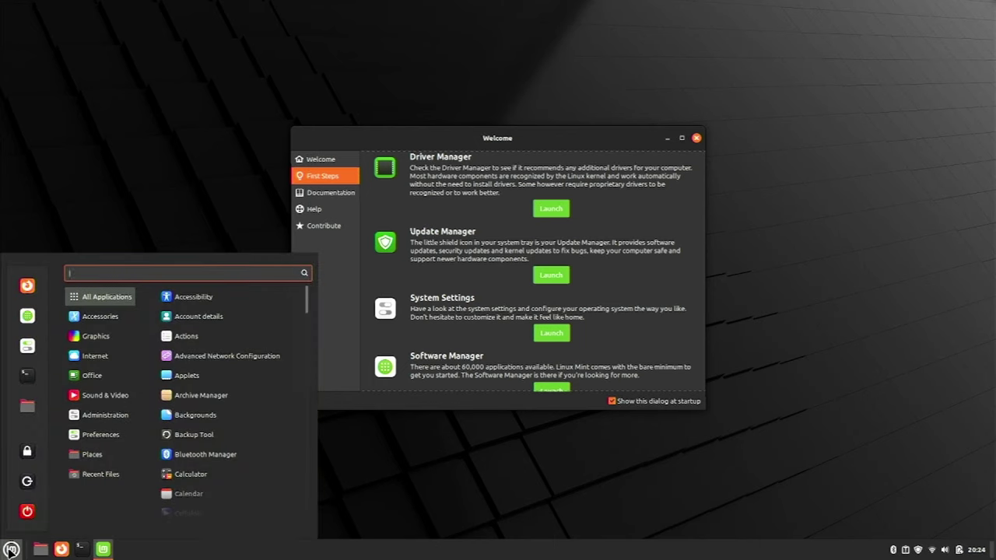
left_click(27, 517)
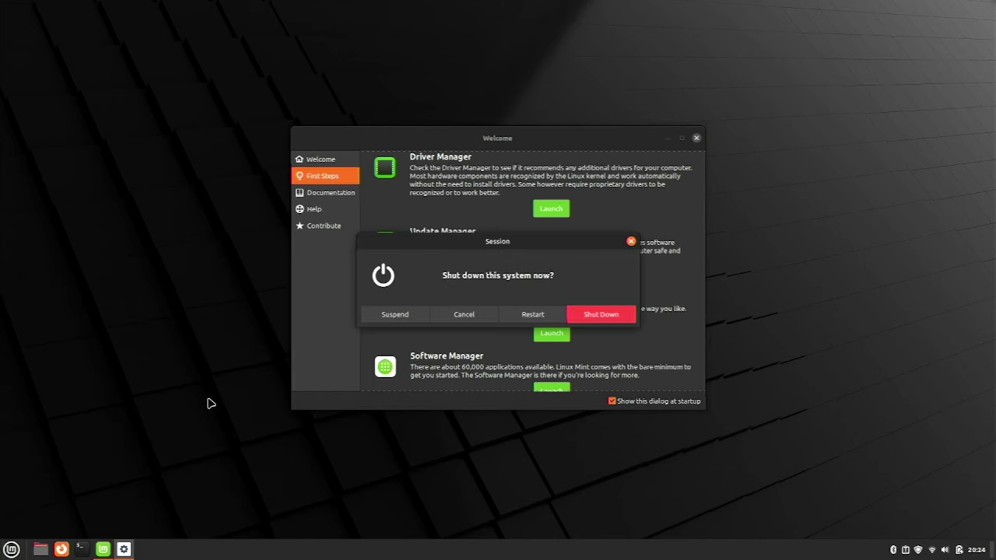
left_click(532, 314)
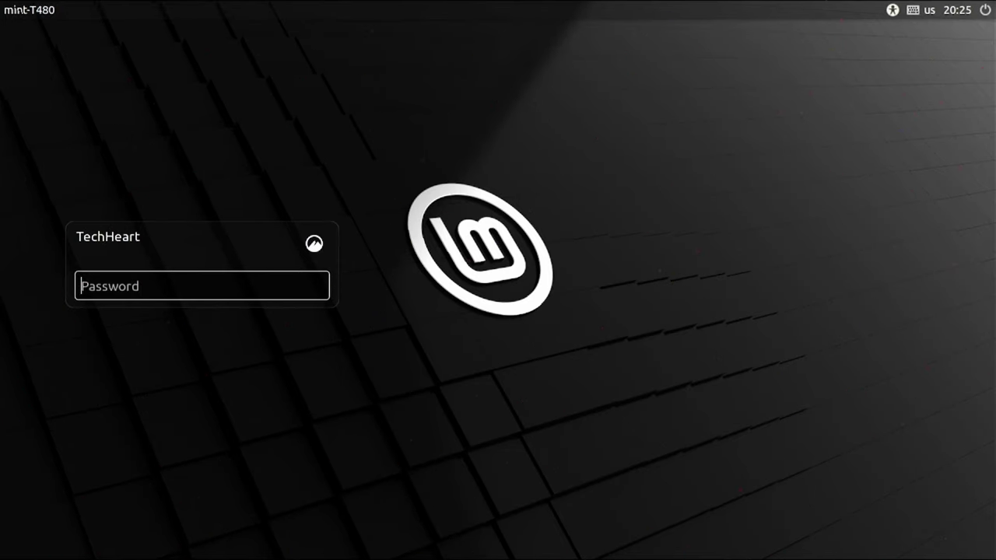
type("••••••")
key("Return")
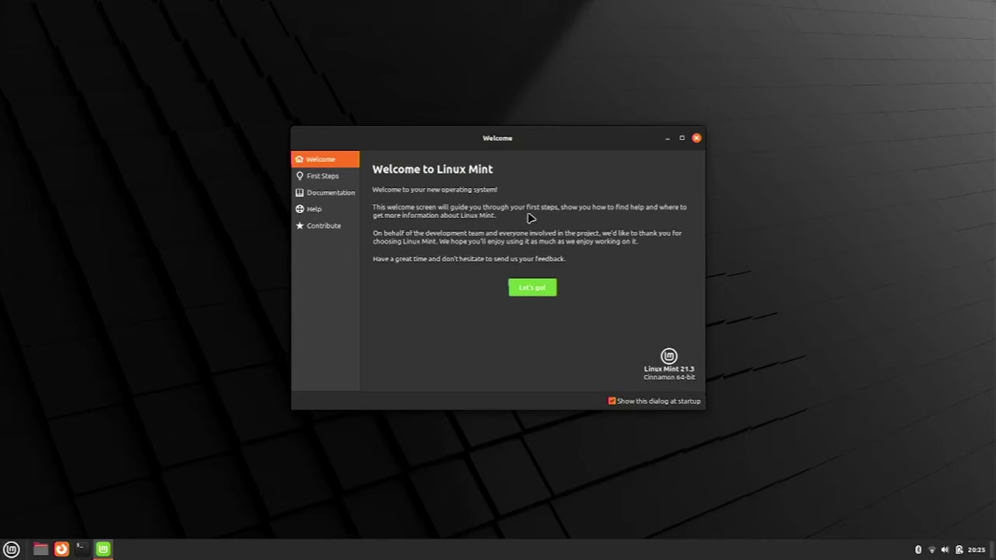
Launch System Settings from the Welcome window's first steps and open the desktop background settings
left_click(534, 289)
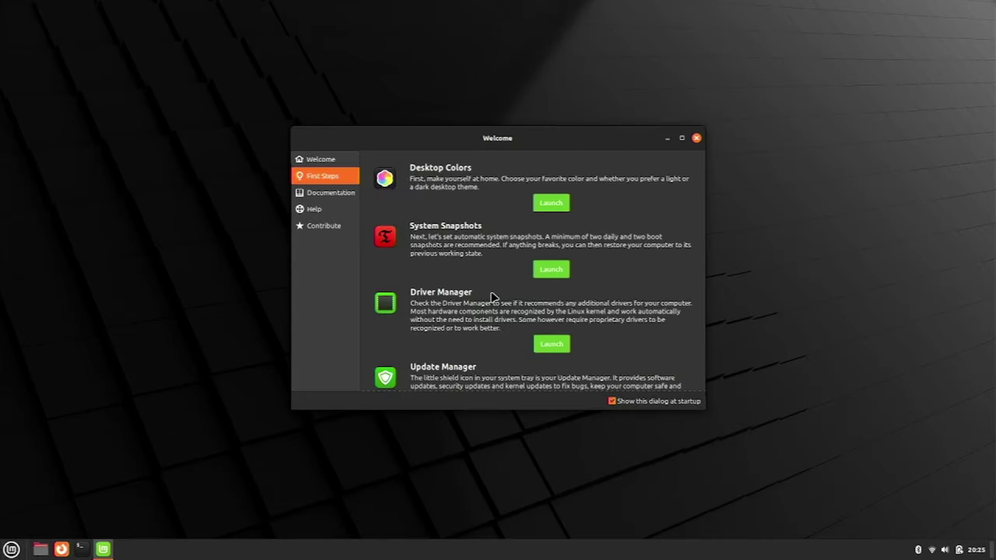
scroll(492, 297, "down", 5)
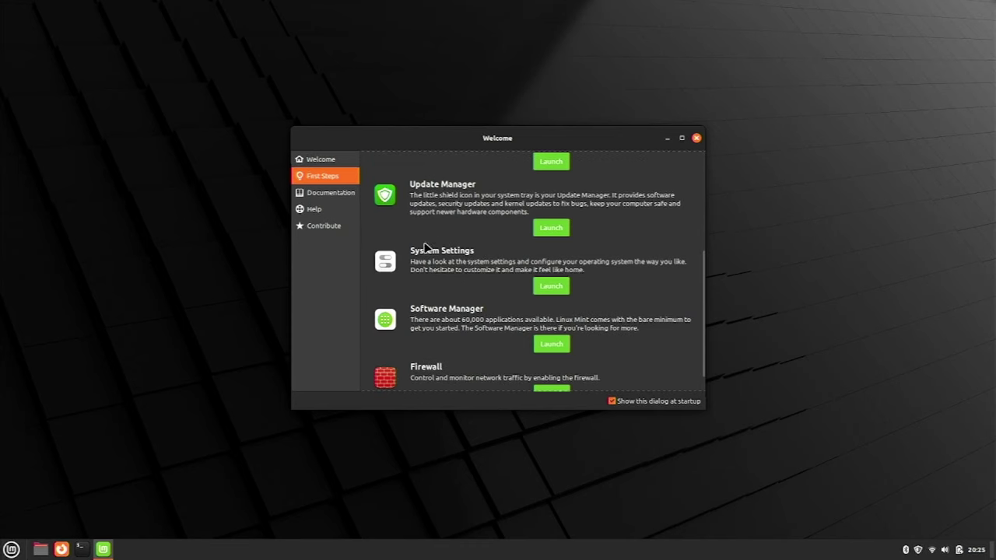
left_click(551, 285)
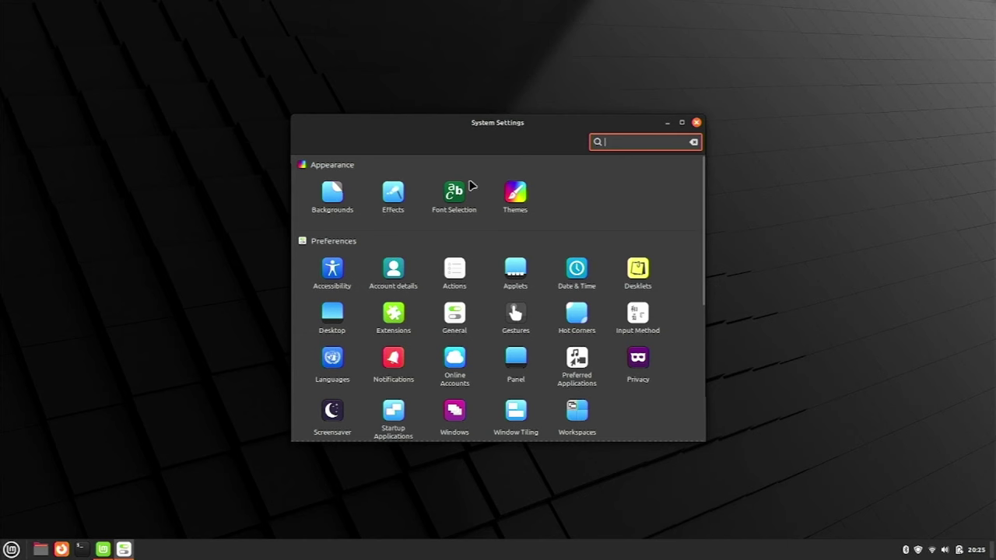
scroll(451, 315, "down", 5)
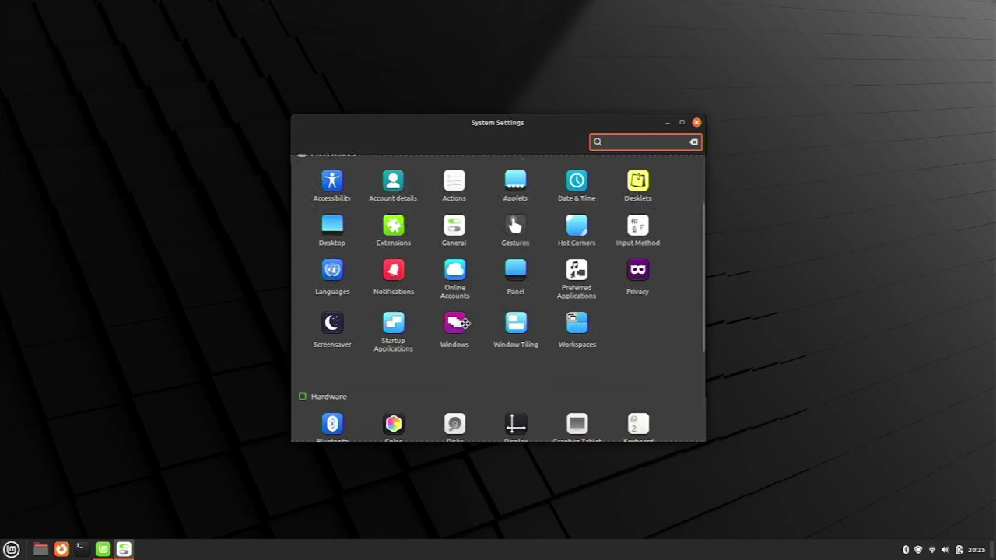
scroll(466, 328, "up", 5)
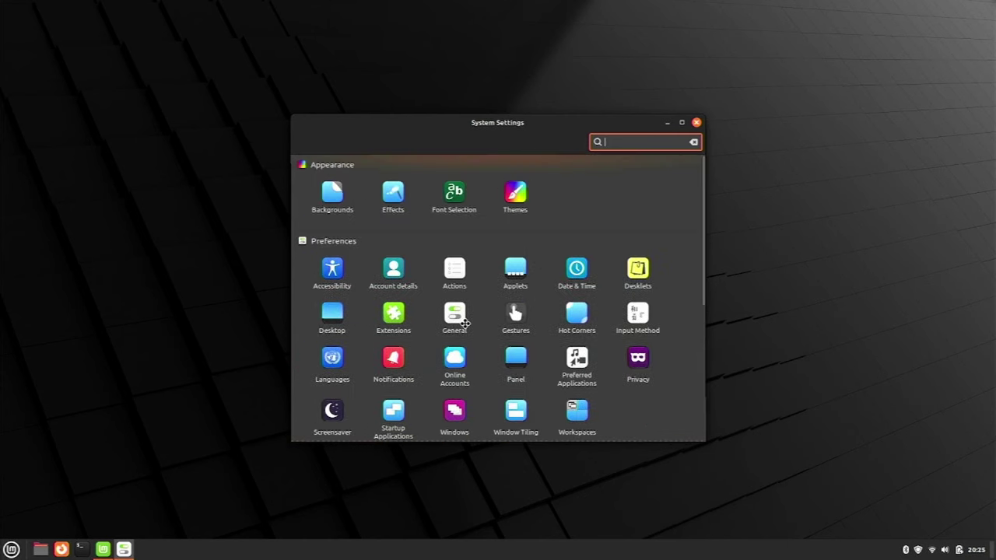
left_click(334, 200)
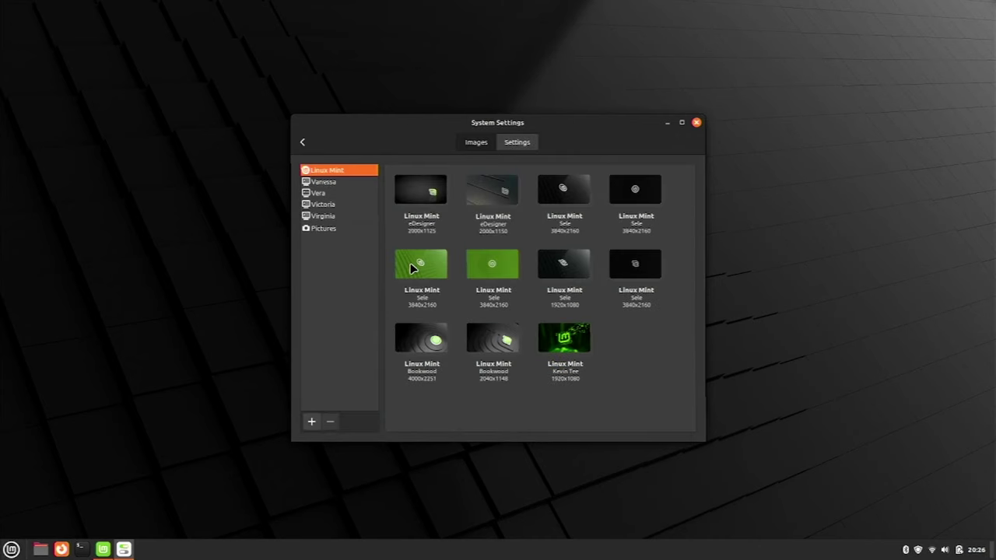
Try several green and dark wallpapers from the Linux Mint collection as the desktop background
left_click(413, 269)
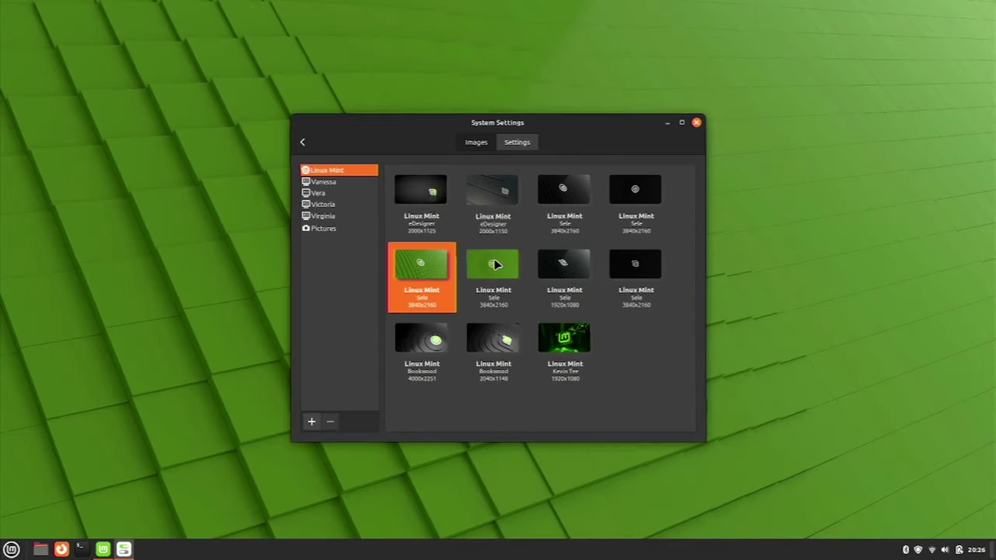
left_click(495, 268)
left_click(566, 267)
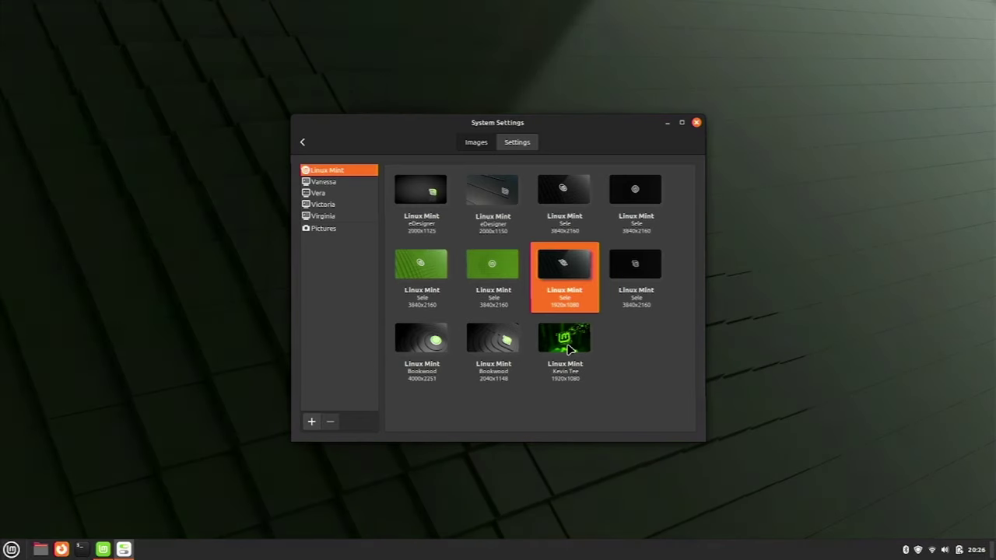
left_click(569, 348)
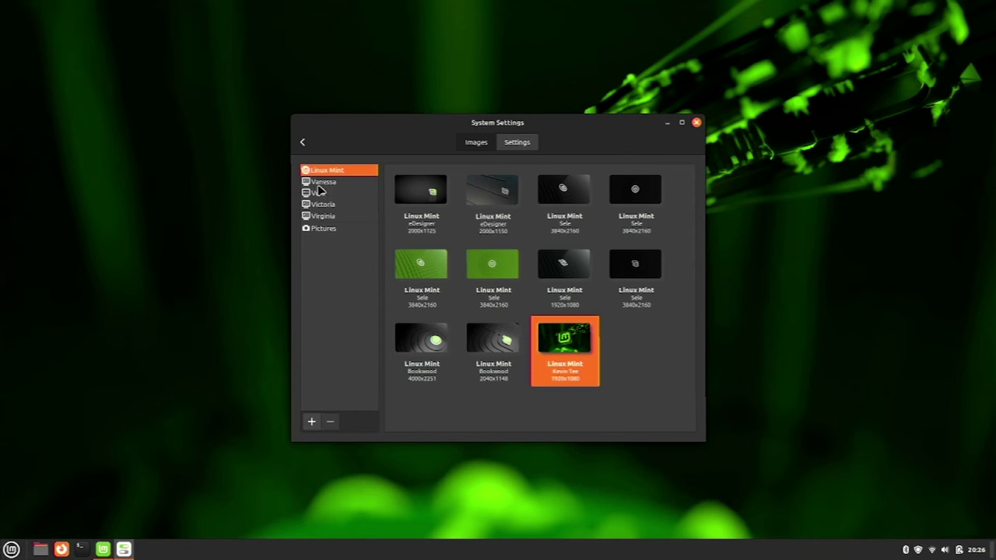
Set the Bubble wallpaper from the Vanessa collection as the desktop background
left_click(322, 182)
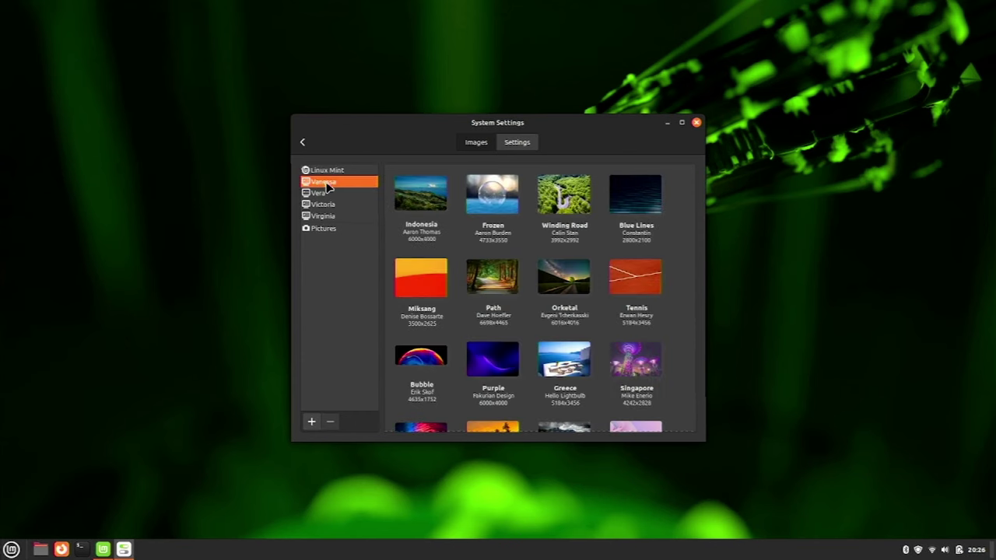
left_click(433, 213)
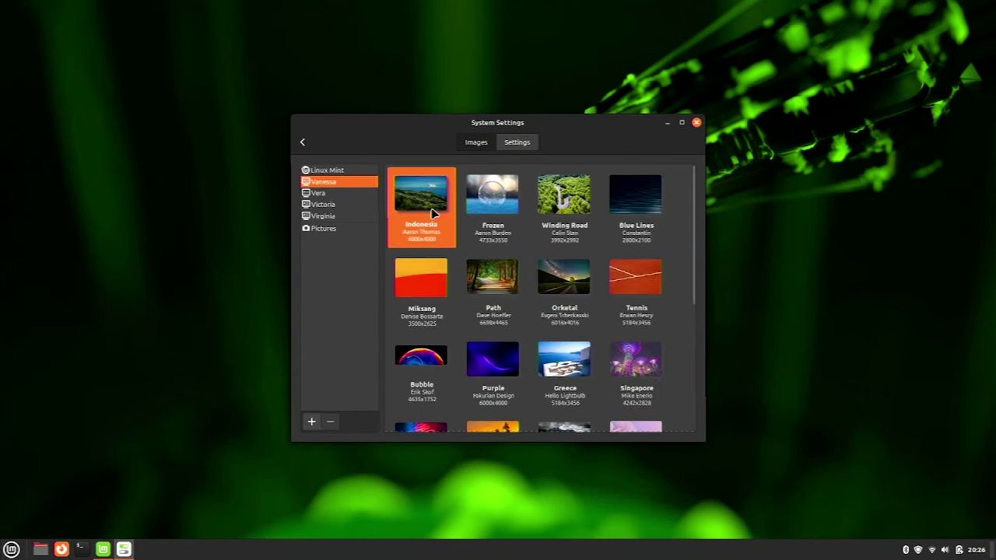
key("Down")
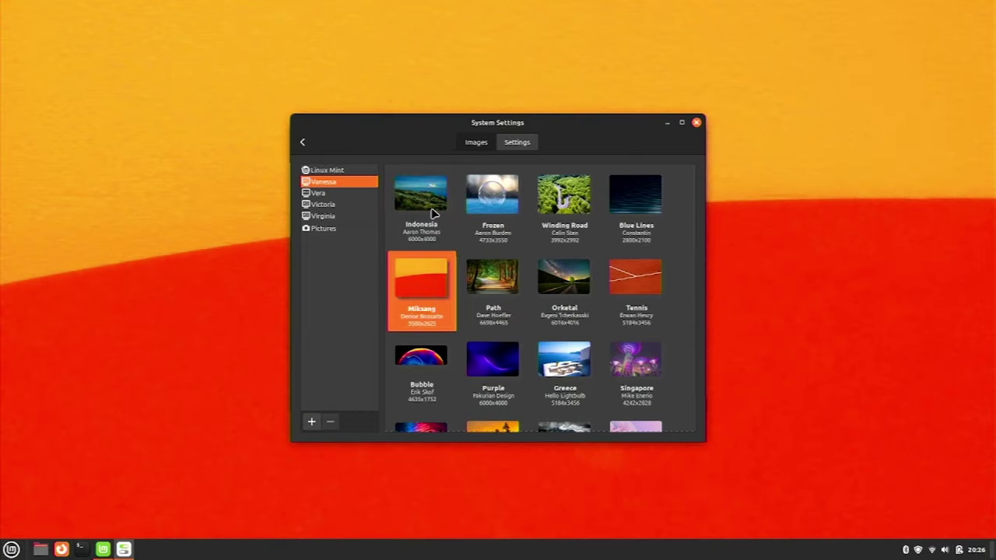
key("Down")
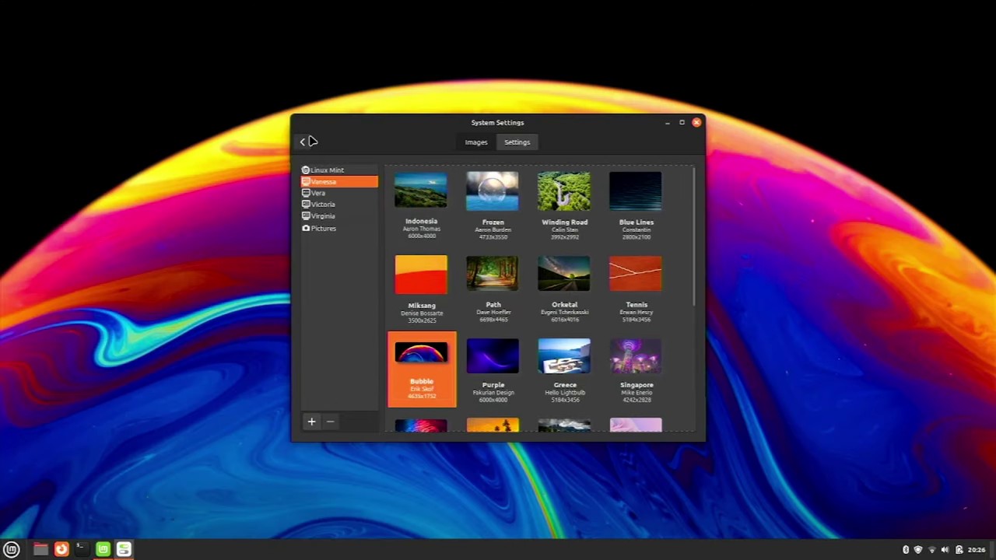
Review the desktop and window effects settings, then return to the settings overview
left_click(302, 141)
left_click(396, 196)
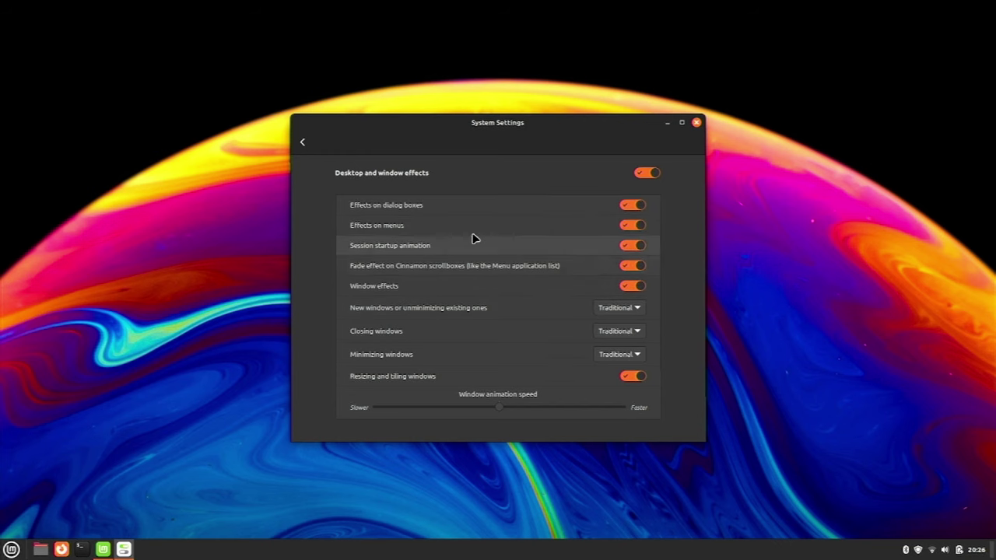
left_click(306, 142)
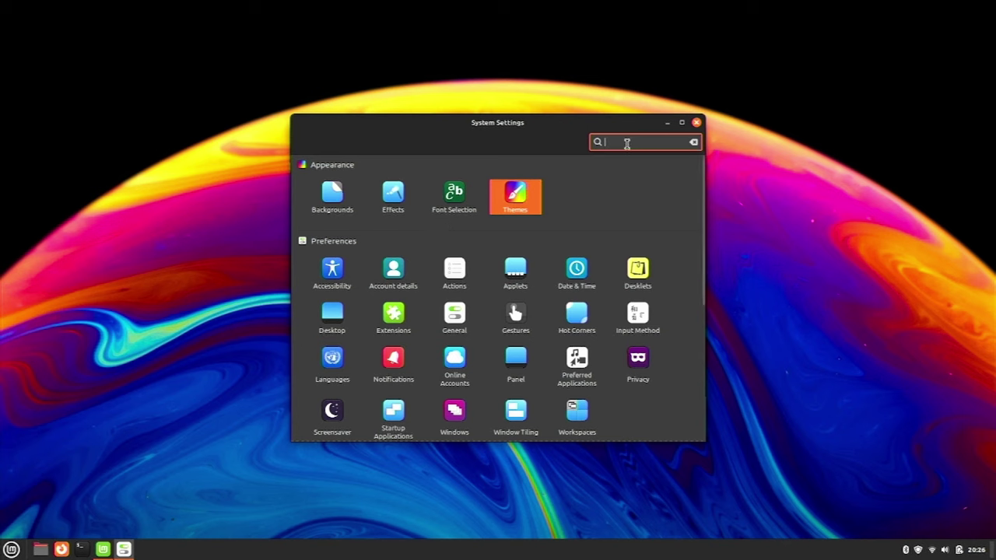
Search the system settings for "gestures" and enable gestures
type("gestures")
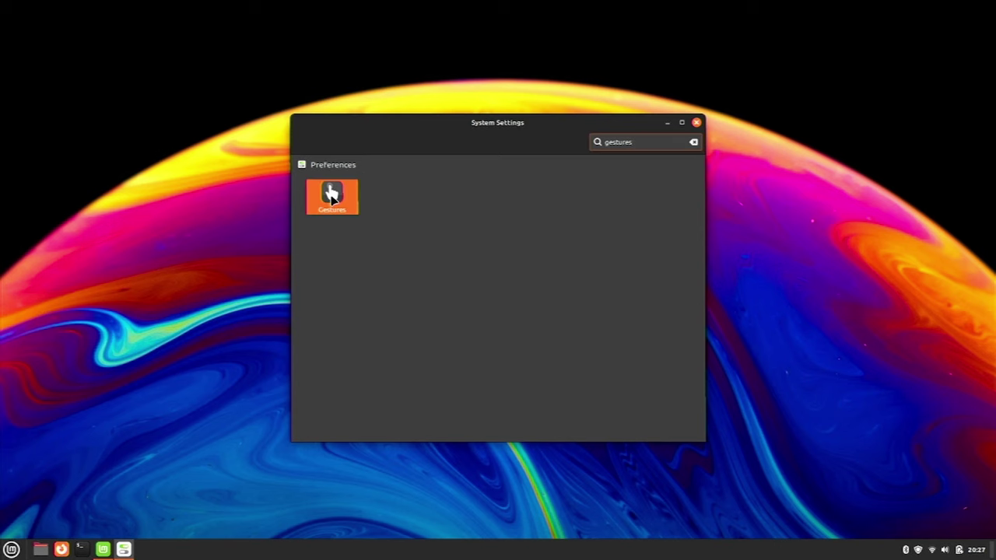
left_click(332, 196)
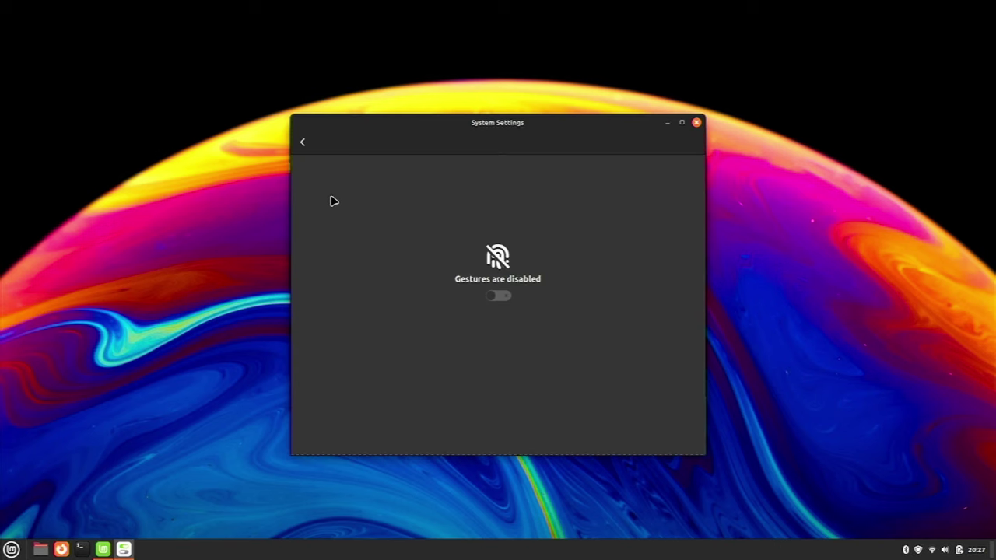
left_click(500, 298)
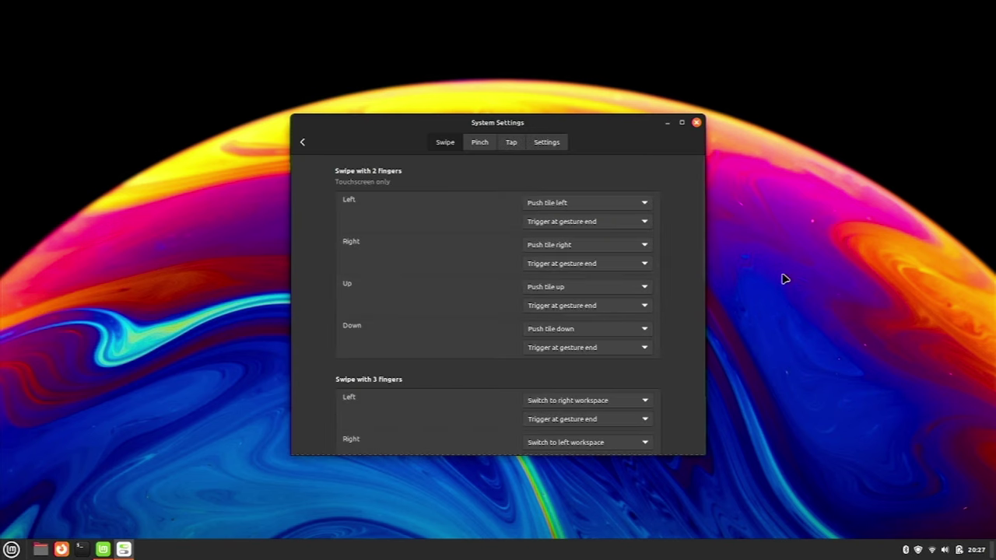
Test workspace navigation by switching to the adjacent workspace and back, and showing the workspace and window overviews
key("ctrl+alt+Right")
key("ctrl+alt+Left")
key("ctrl+alt+Up")
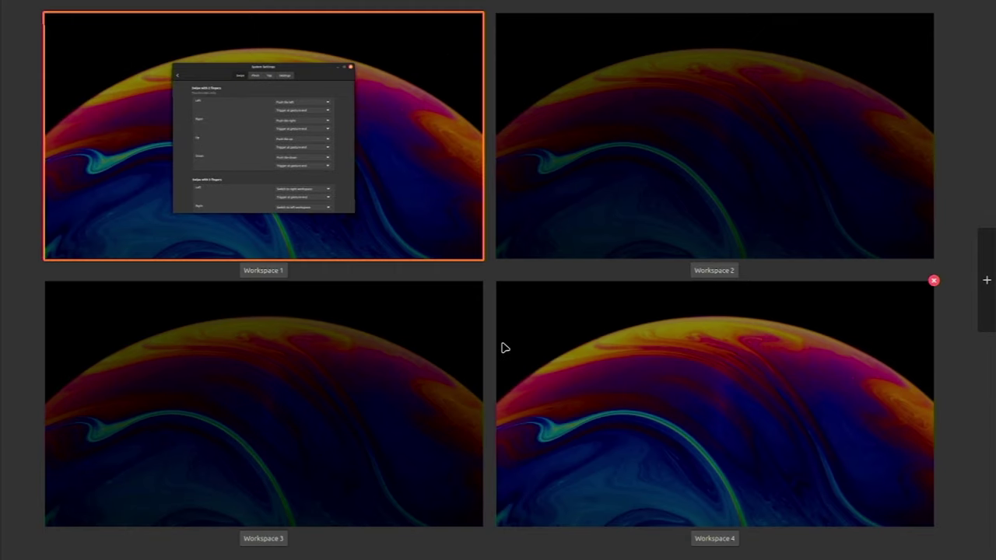
key("Escape")
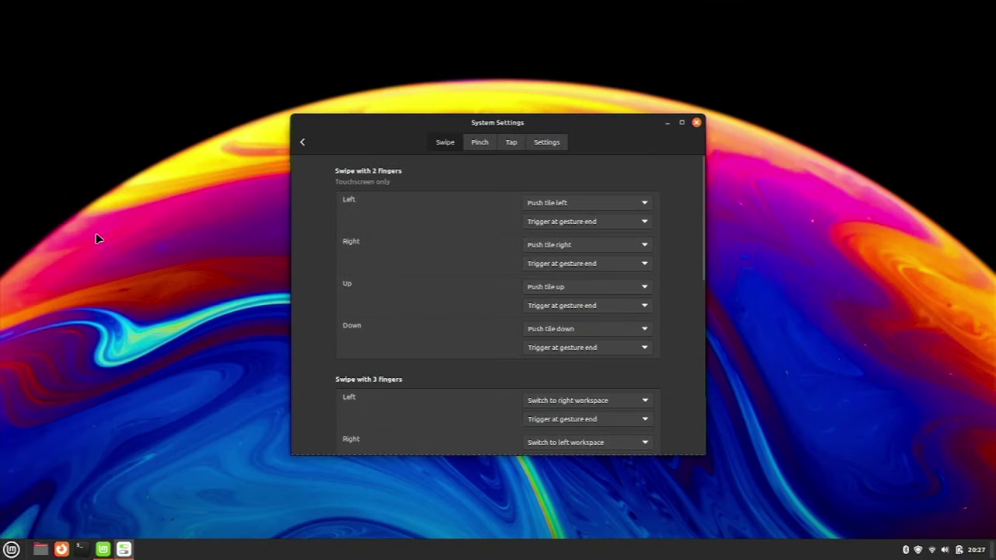
key("ctrl+alt+Down")
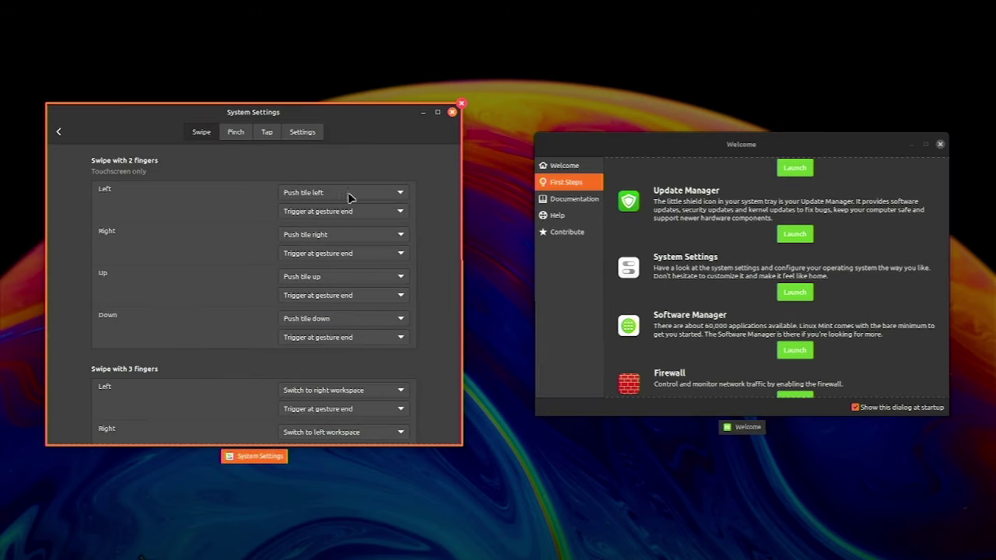
Bring System Settings back from the window overview, look through its categories from the main page, and close it
left_click(351, 200)
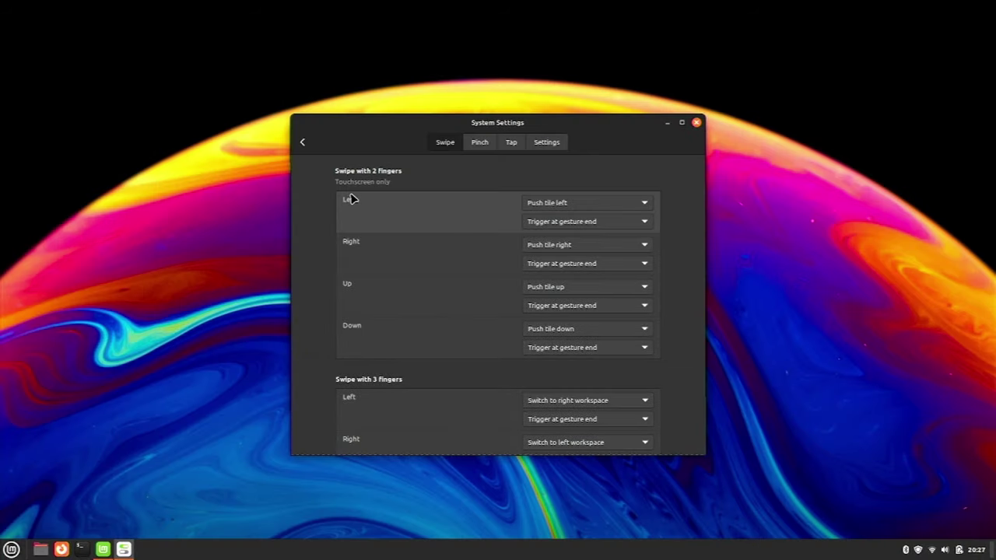
left_click(303, 142)
key("BackSpace")
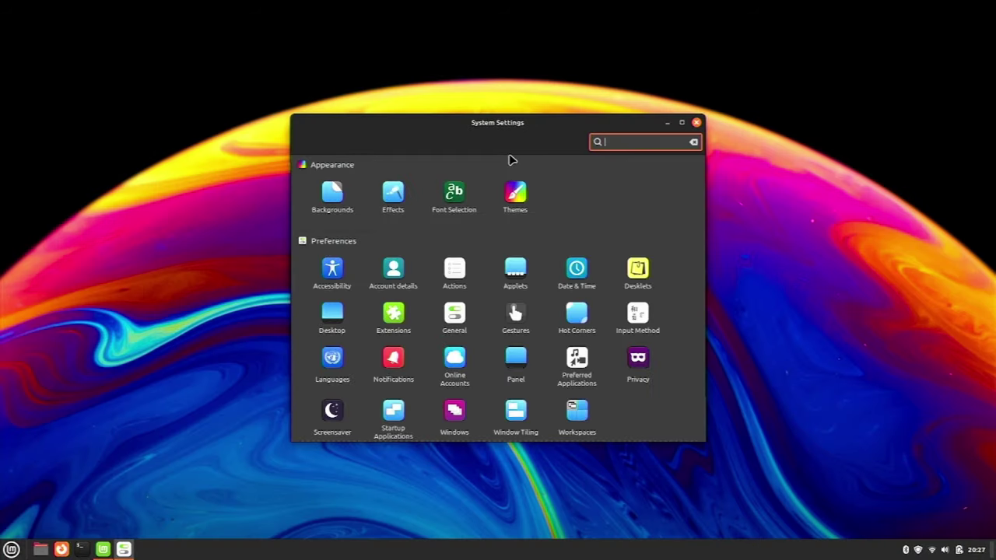
scroll(483, 288, "down", 5)
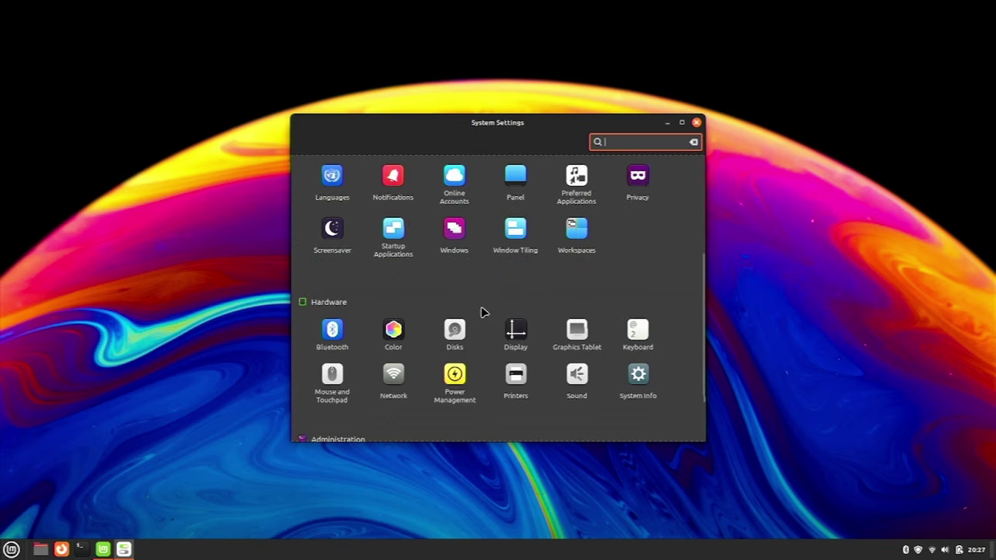
scroll(481, 312, "up", 3)
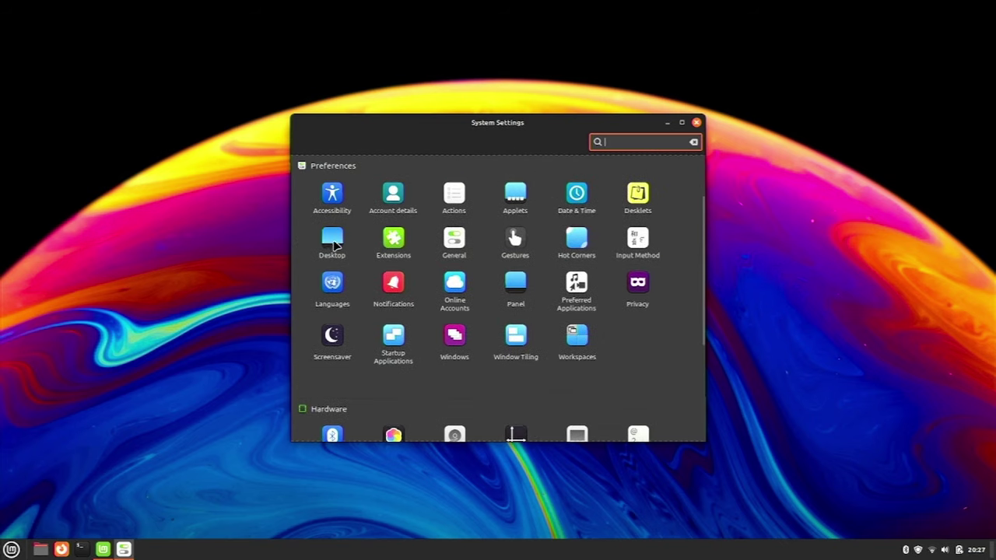
scroll(575, 249, "down", 5)
scroll(585, 216, "up", 8)
left_click(696, 122)
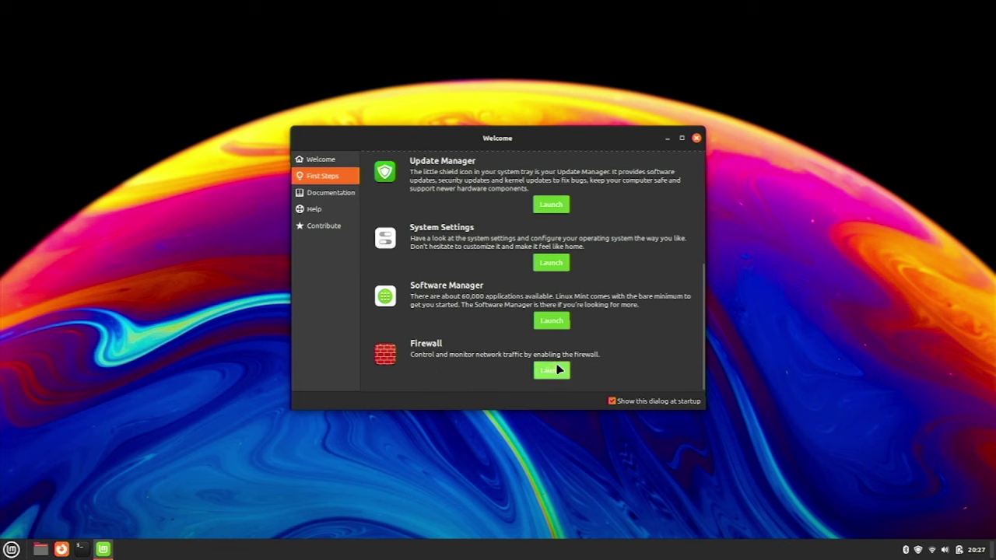
Launch the firewall configuration from the welcome screen's first steps and authenticate with the account password
left_click(552, 371)
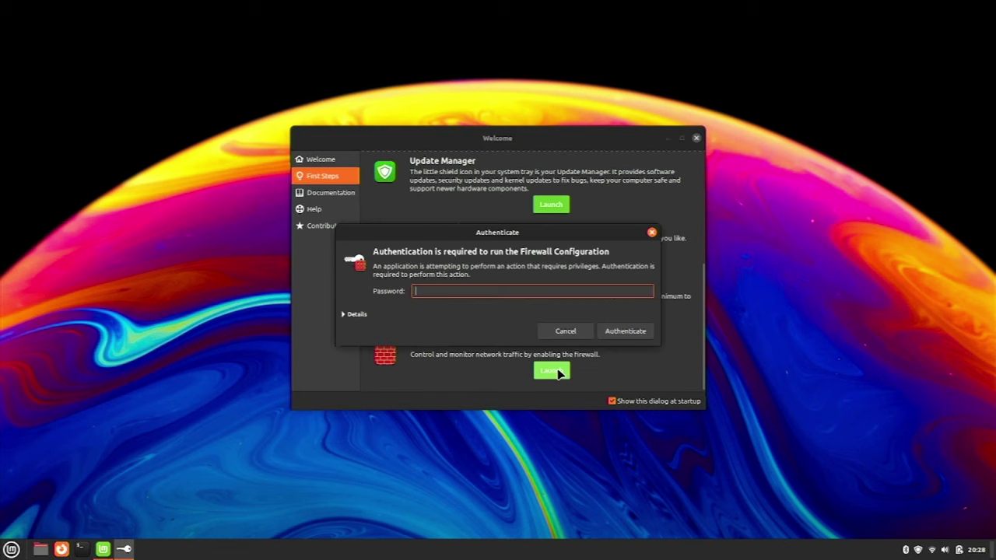
type("••••••••••")
key("Return")
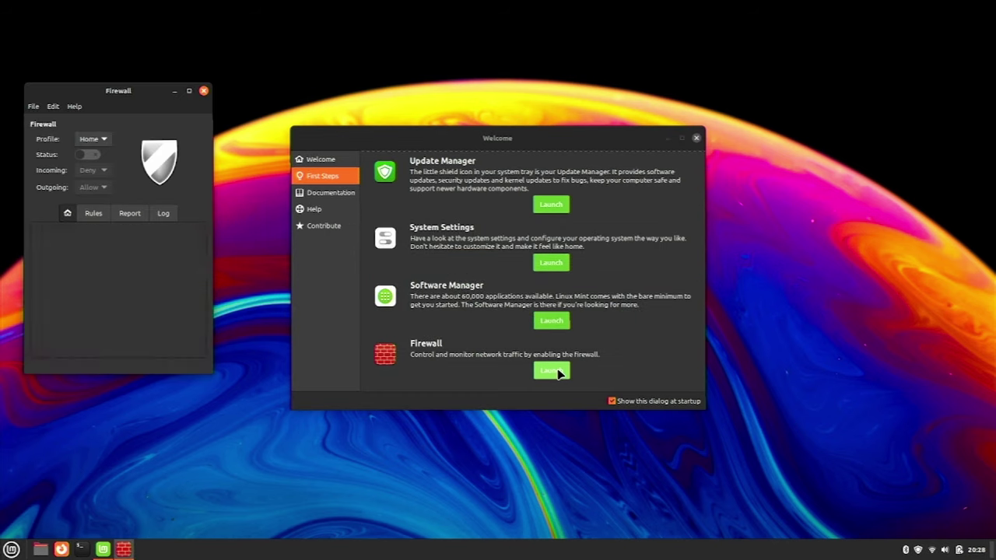
Turn on the firewall for the Home profile and close the firewall configuration
left_click(87, 156)
left_click(89, 156)
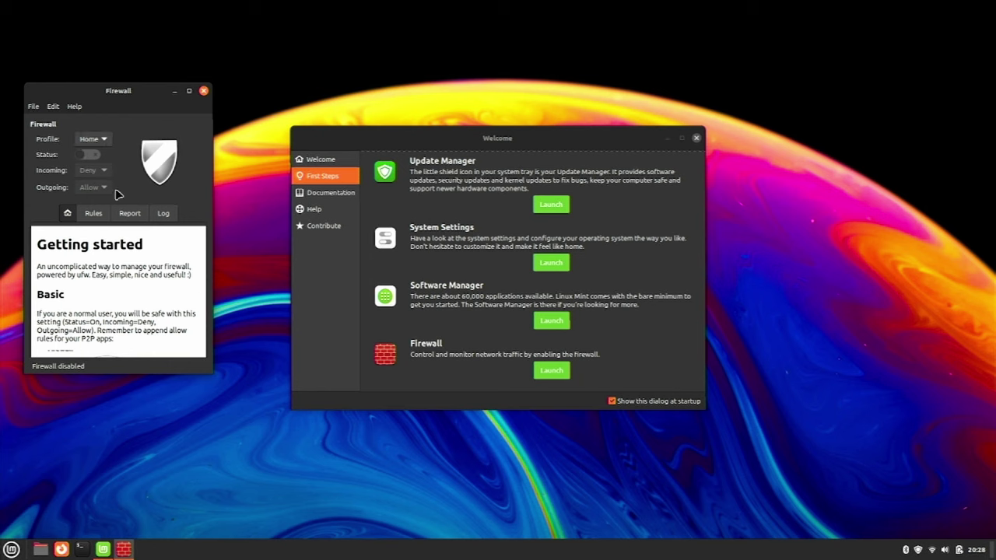
left_click(93, 213)
left_click(87, 154)
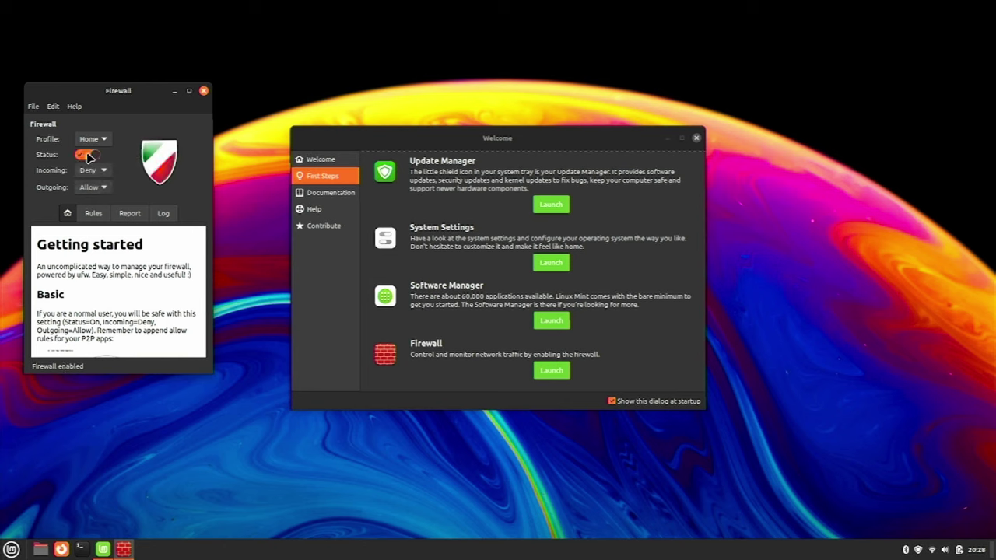
left_click(203, 91)
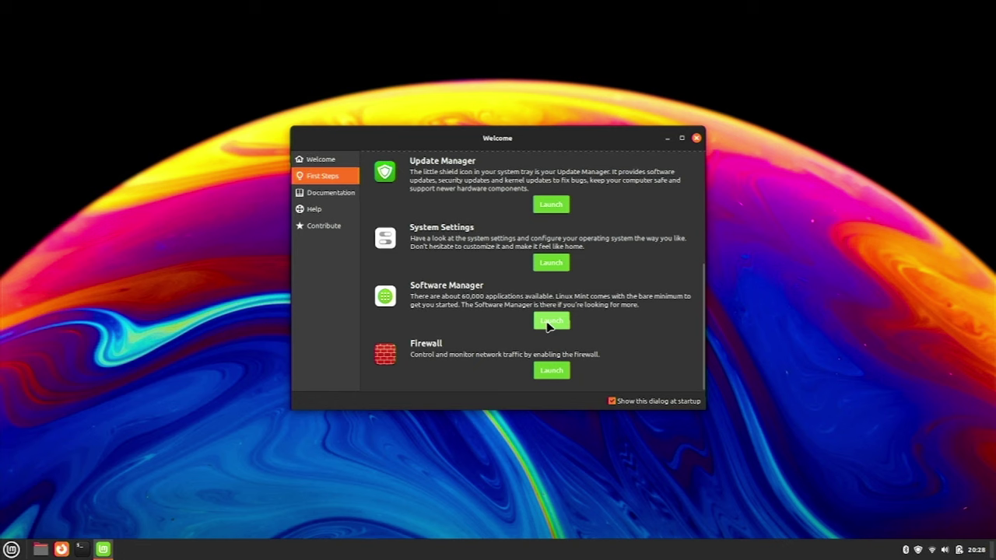
Launch the Software Manager from the welcome screen and install the Flathub version of Steam with its additional software
left_click(549, 322)
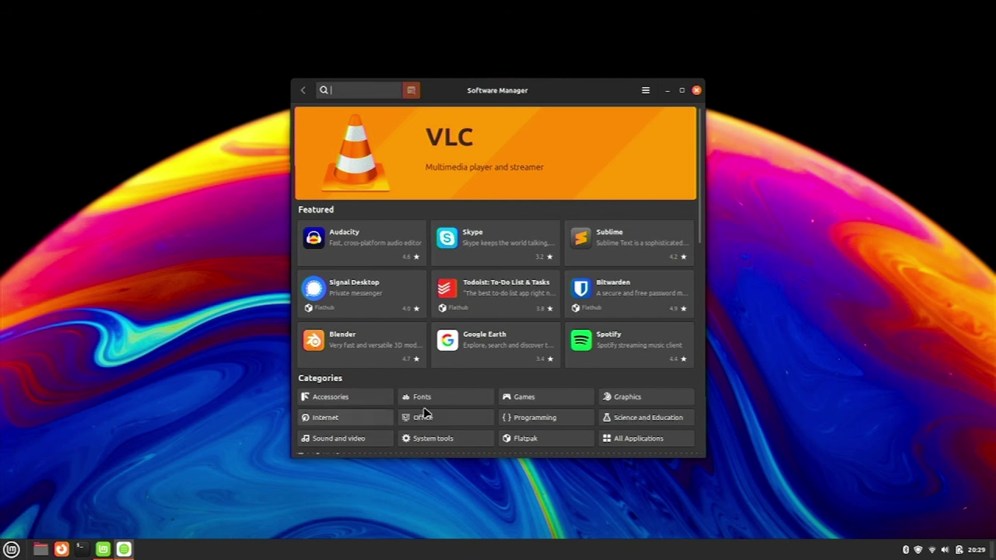
scroll(463, 402, "down", 8)
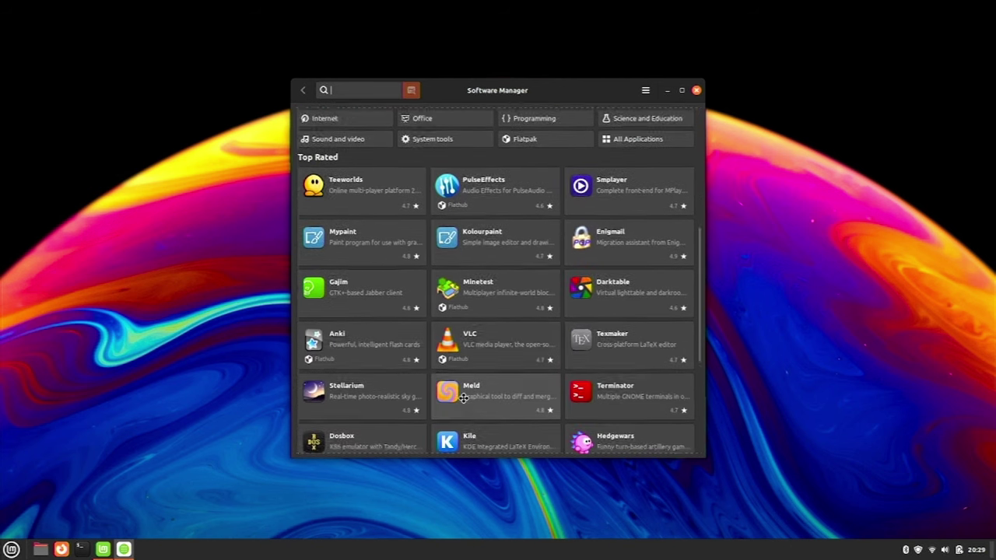
scroll(463, 402, "up", 8)
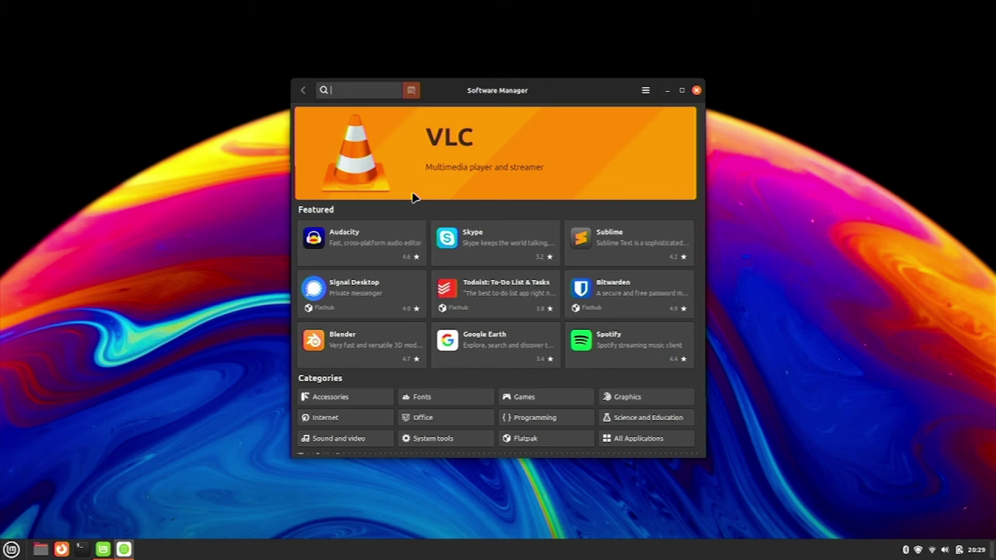
type("m")
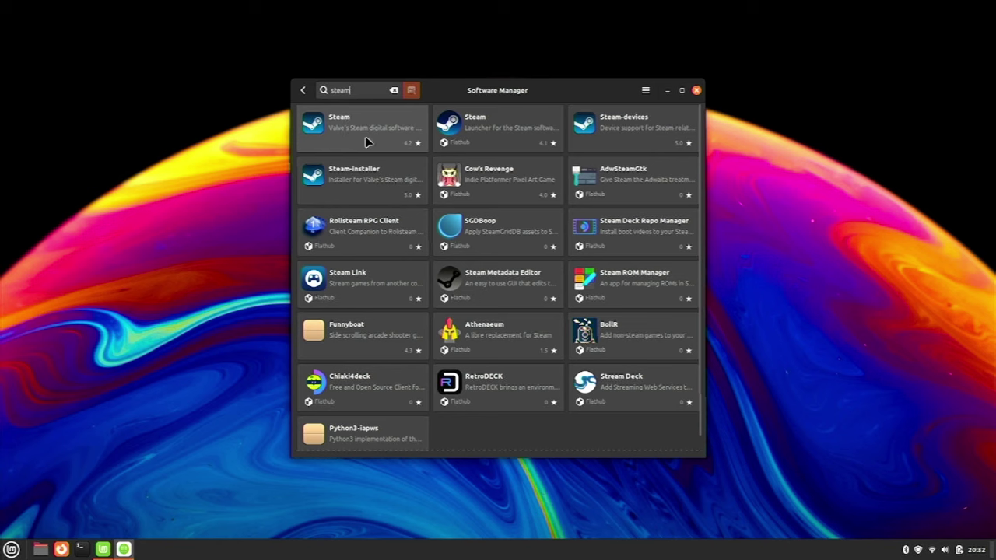
left_click(480, 134)
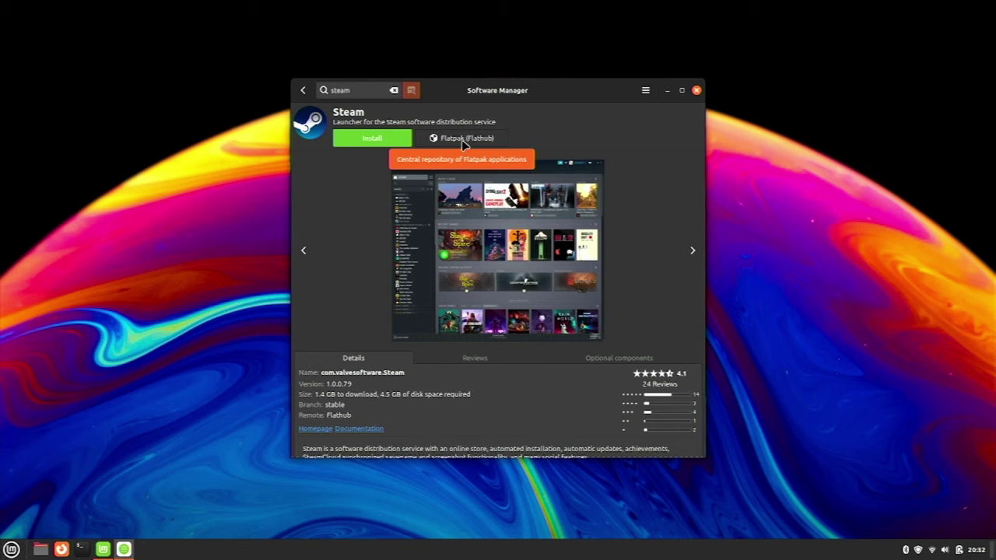
left_click(391, 140)
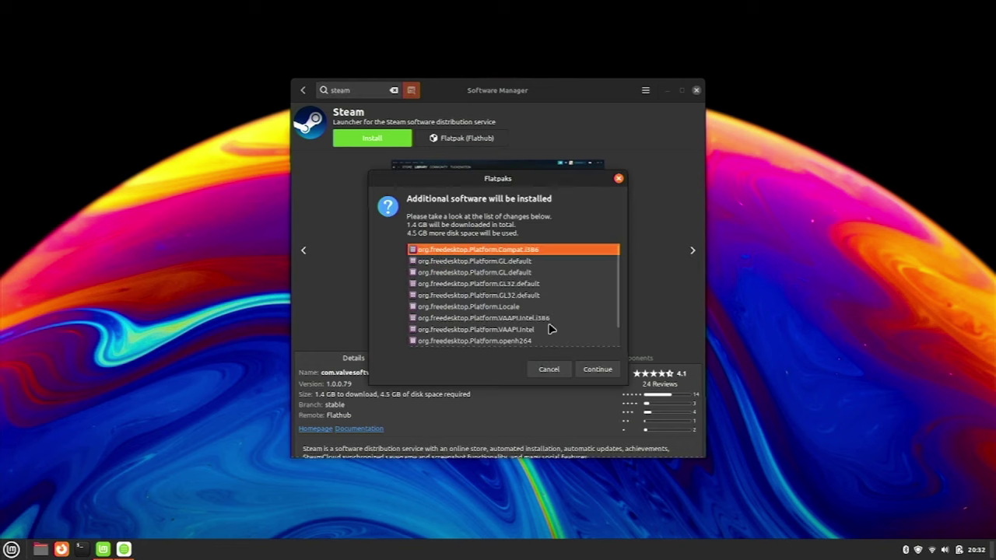
left_click(605, 373)
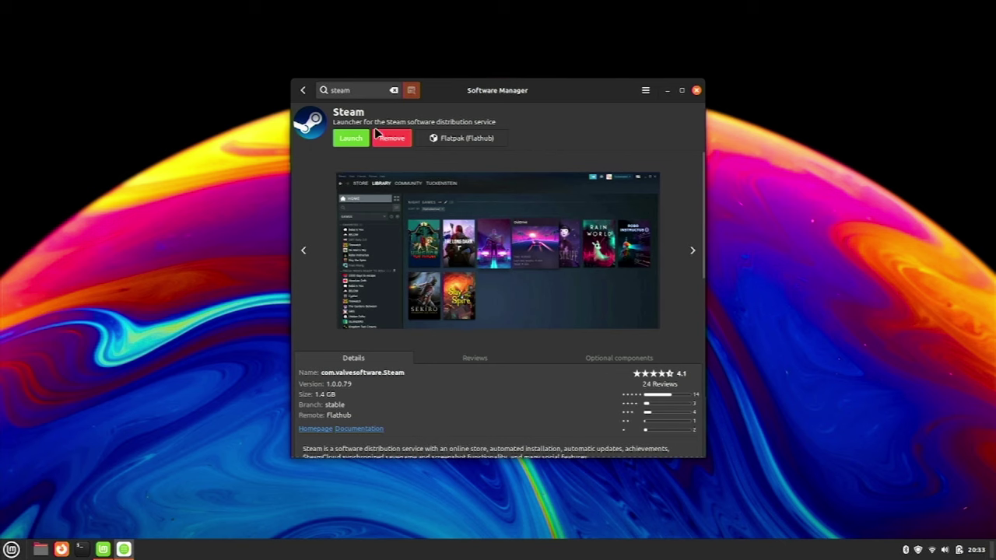
Start Steam on the second workspace up to its sign-in window, and close it without signing in
left_click(351, 140)
key("ctrl+alt+Right")
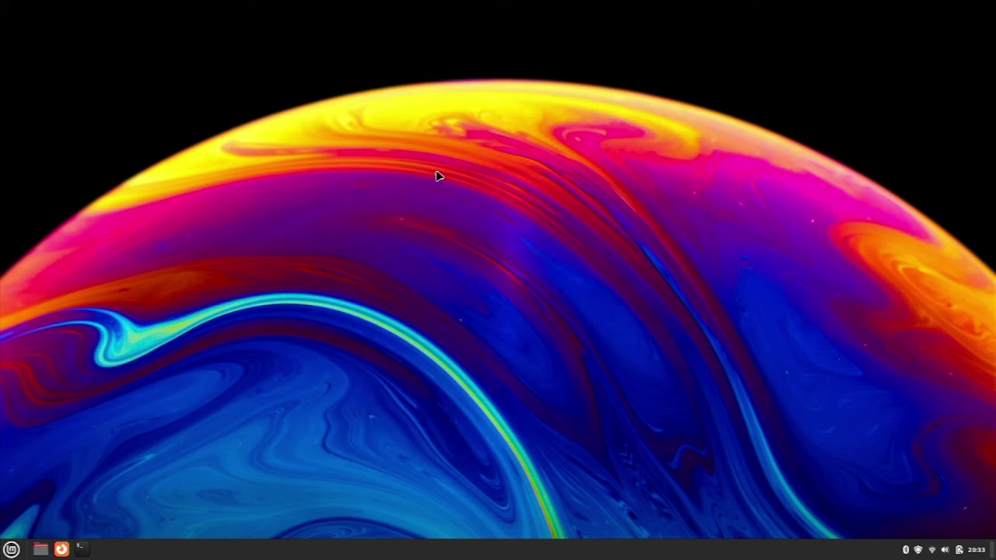
key("super")
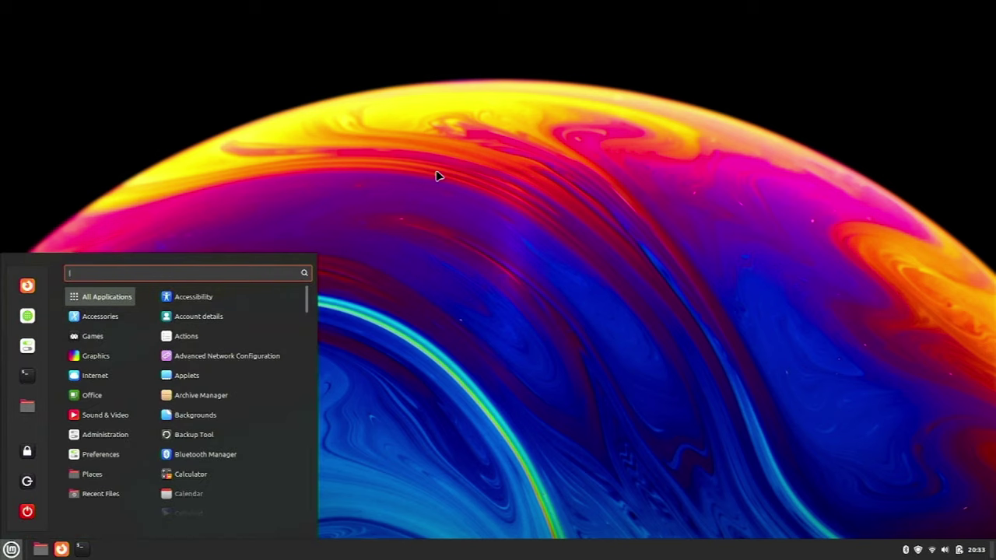
type("steam")
key("Return")
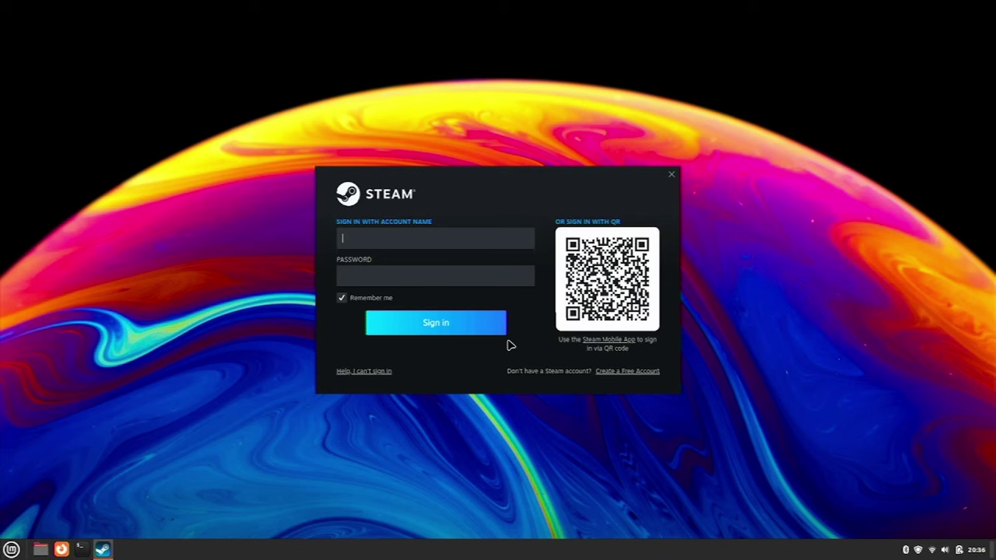
left_click(674, 177)
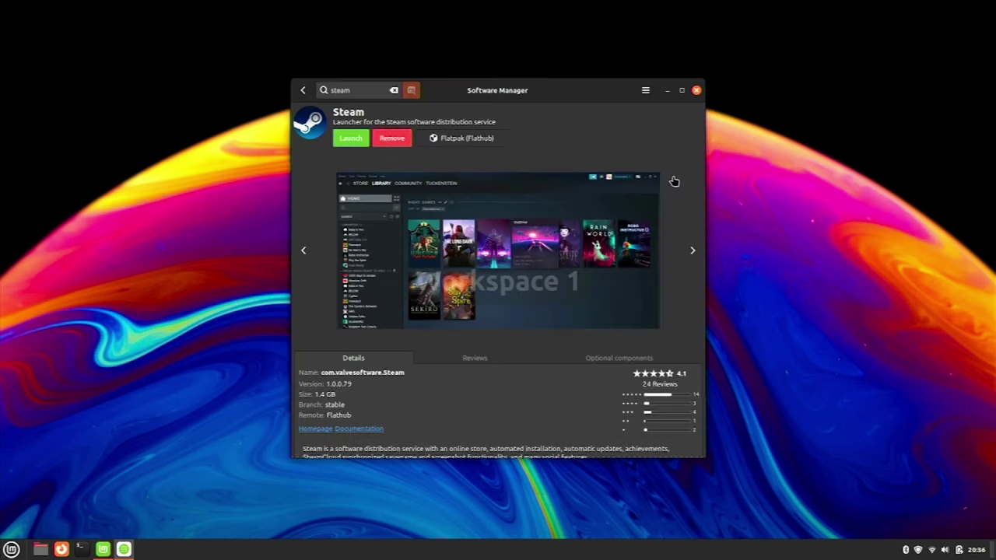
Return to the Software Manager's results, search for "wine", and clear the search
left_click(303, 92)
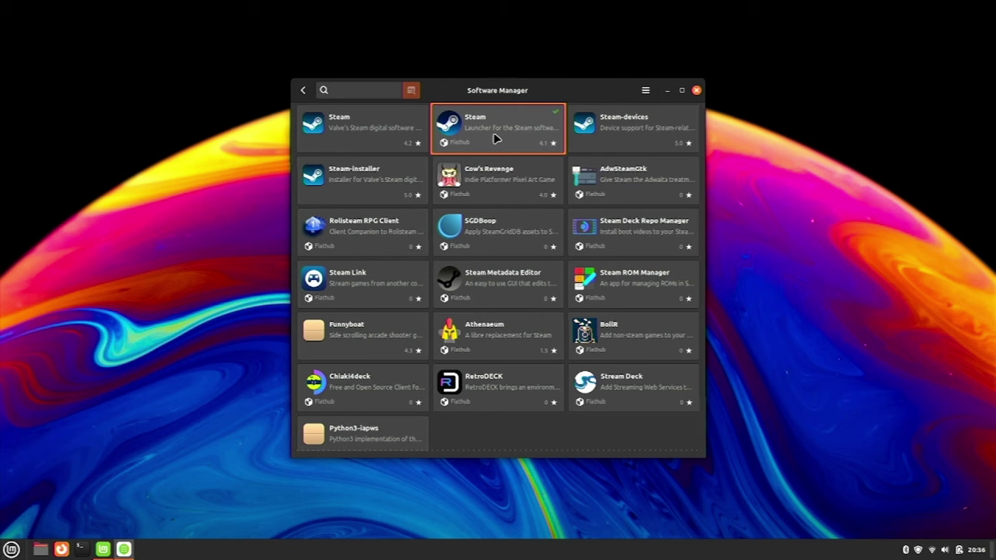
left_click(369, 89)
type("wine")
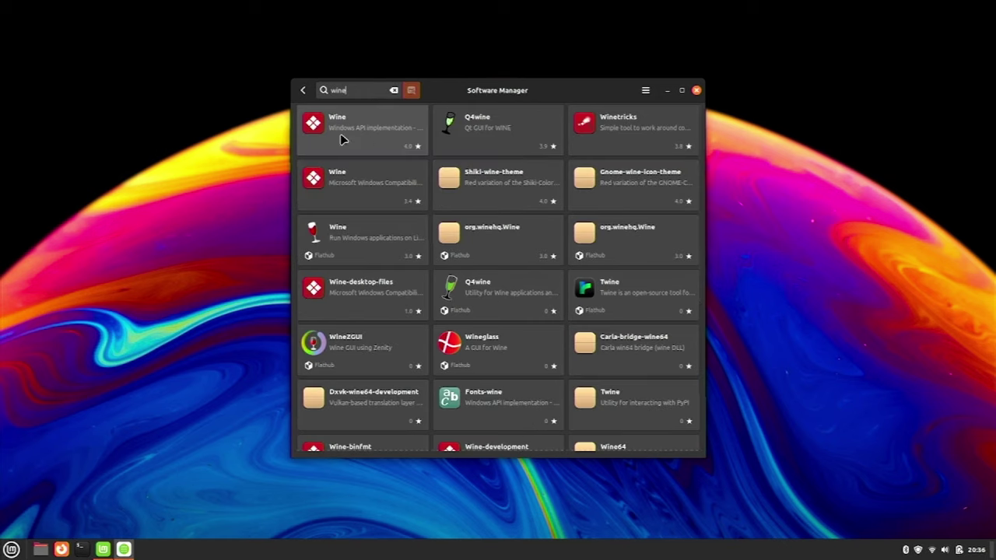
key("BackSpace")
key("BackSpace")
key("BackSpace")
key("BackSpace")
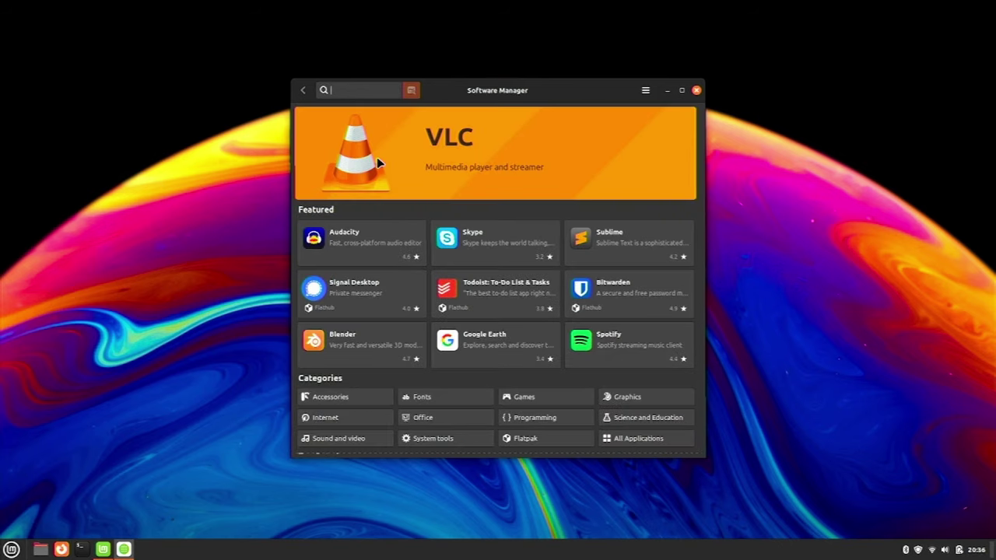
Search the Software Manager for "lutris" and install the Flathub version with its additional software
type("lutris")
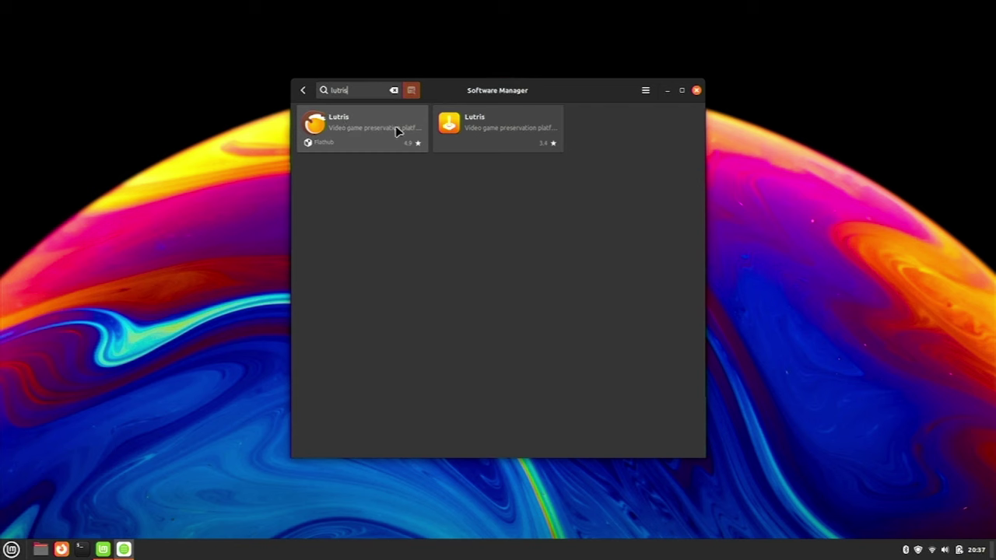
left_click(354, 134)
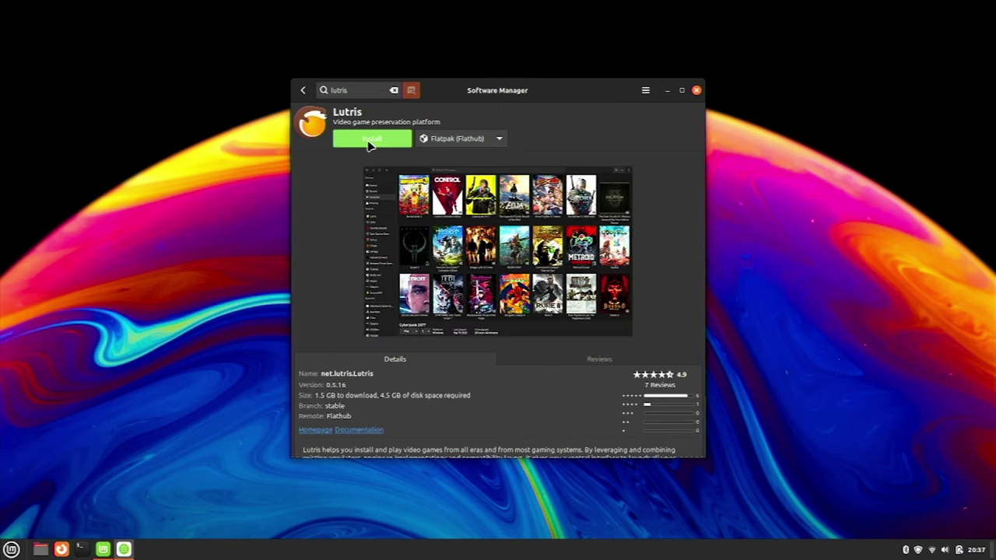
left_click(371, 142)
left_click(595, 371)
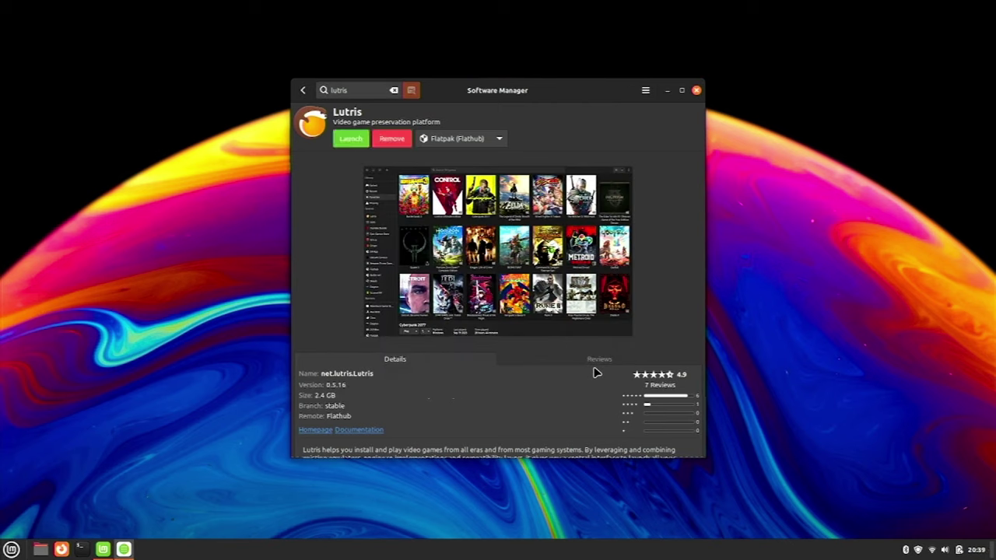
Switch to the second workspace and start Lutris from the application menu
key("ctrl+alt+Right")
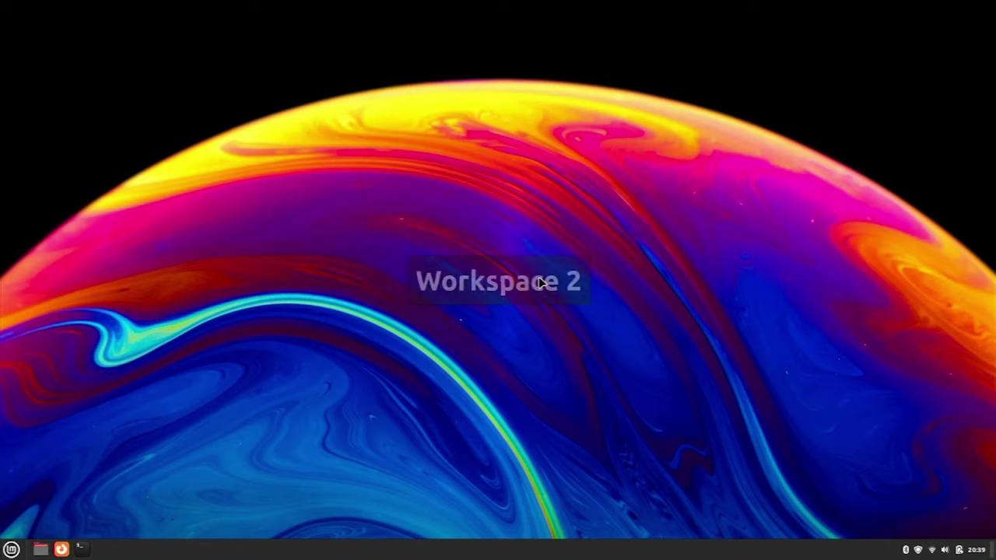
key("super")
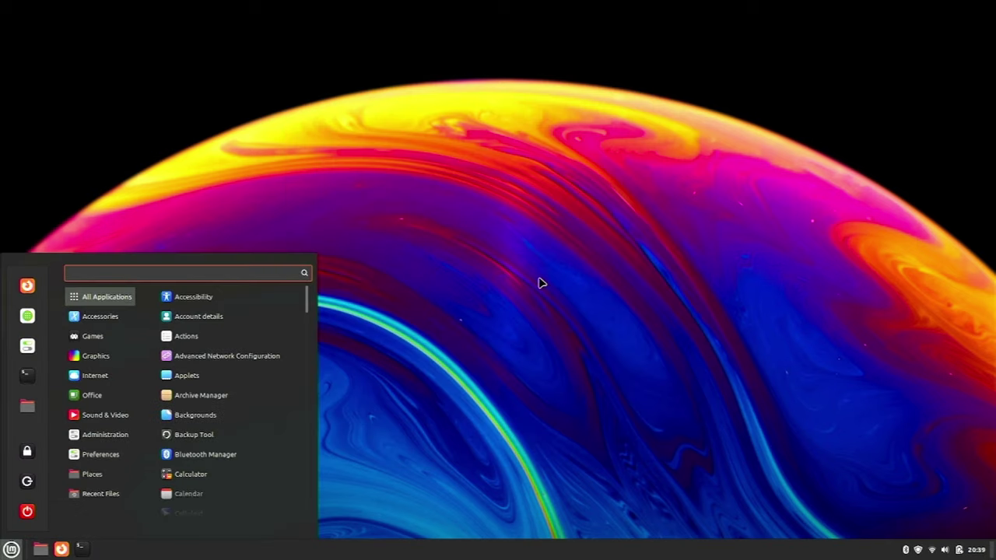
type("lut")
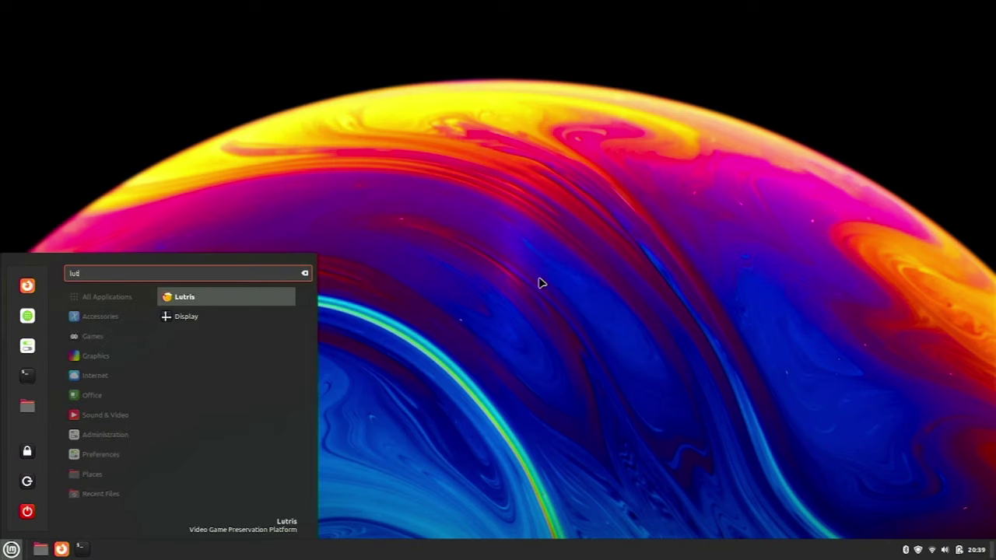
key("Return")
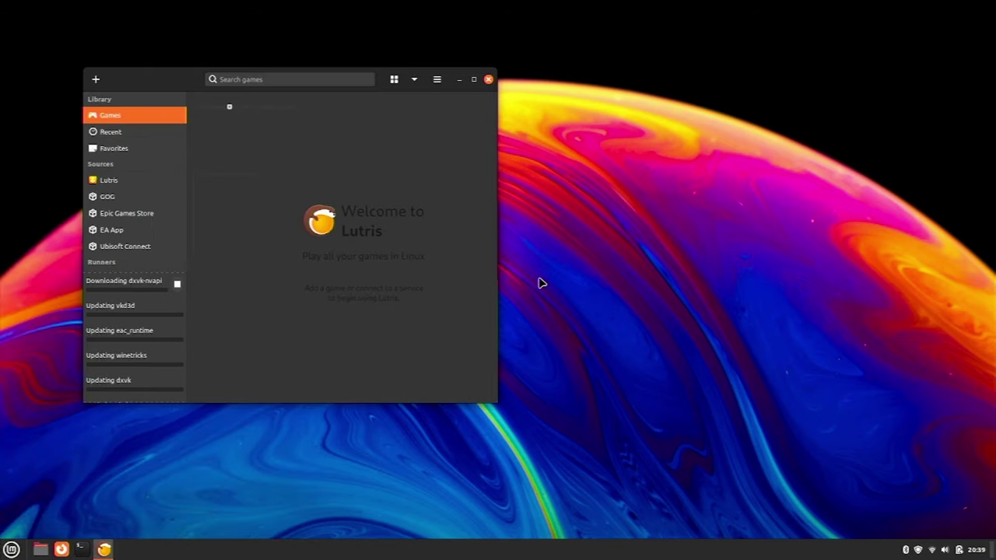
Review the options for adding games to Lutris, cancel, close Lutris, and return to the first workspace
left_click(96, 79)
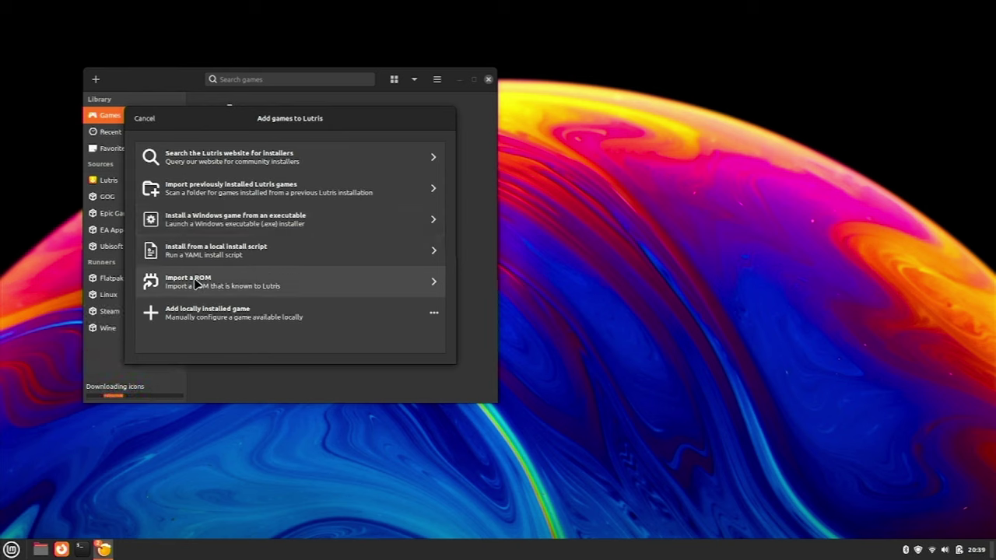
left_click(145, 118)
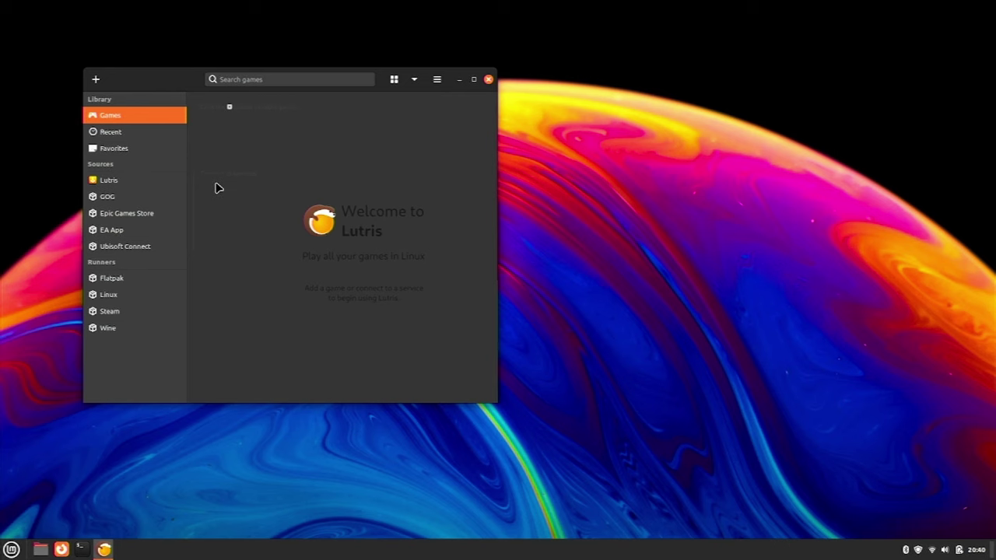
left_click(487, 80)
key("ctrl+alt+Left")
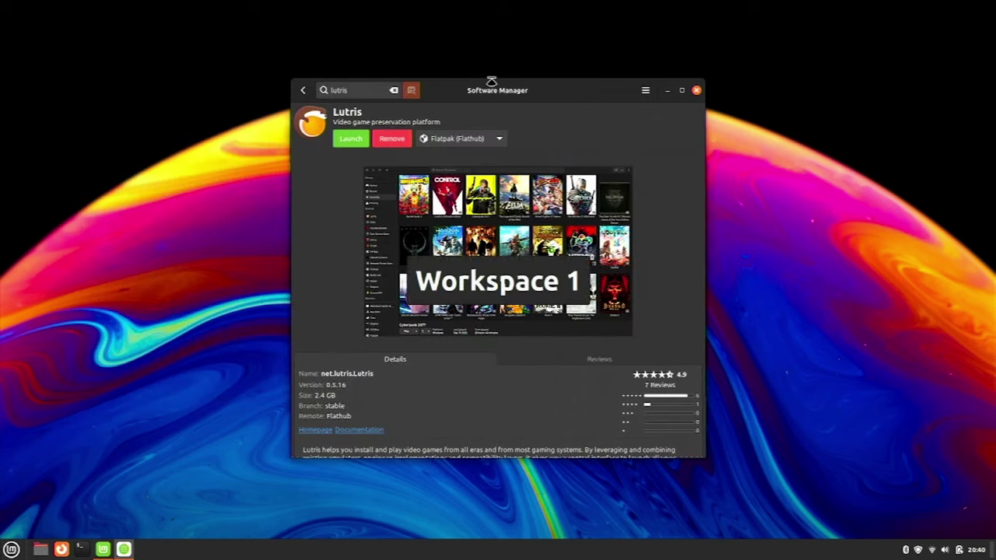
Search the Software Manager for "wine" and install the Wine system package with its additional software, authenticating with the account password
double_click(372, 90)
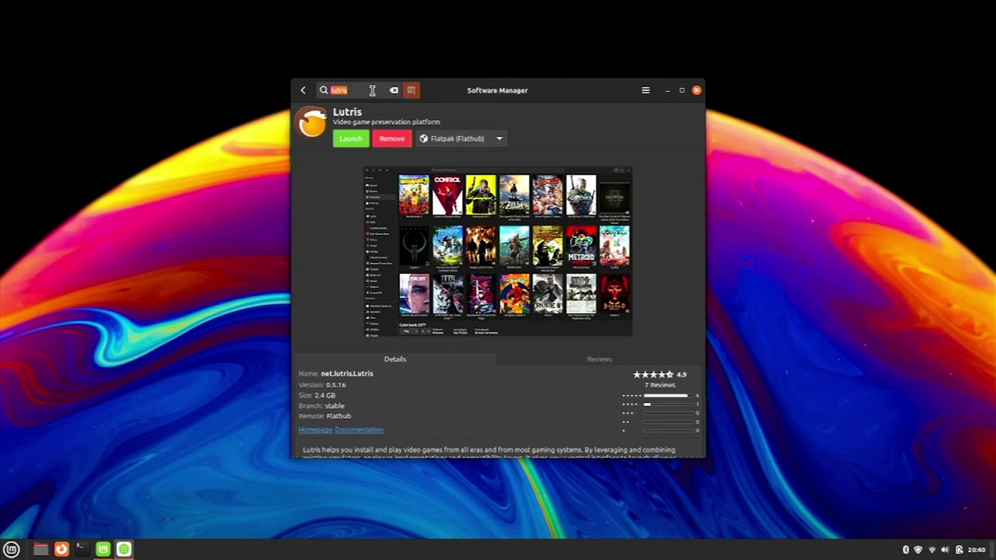
type("wine")
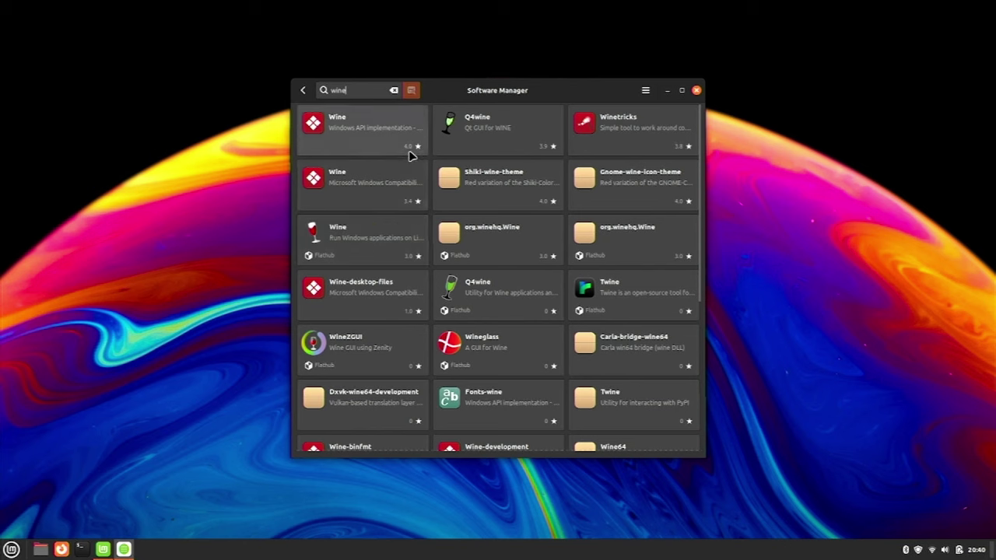
left_click(360, 136)
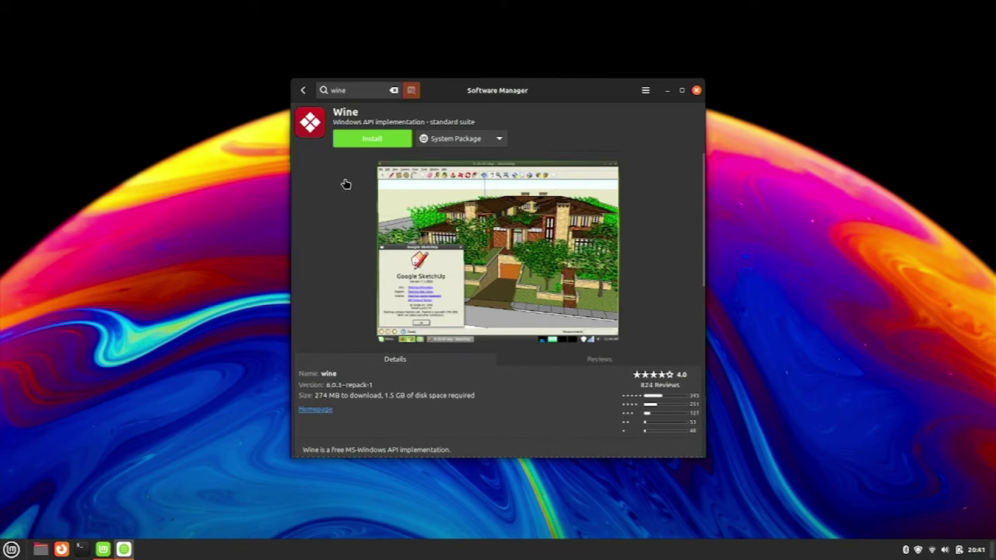
left_click(372, 138)
left_click(591, 371)
type("••••••")
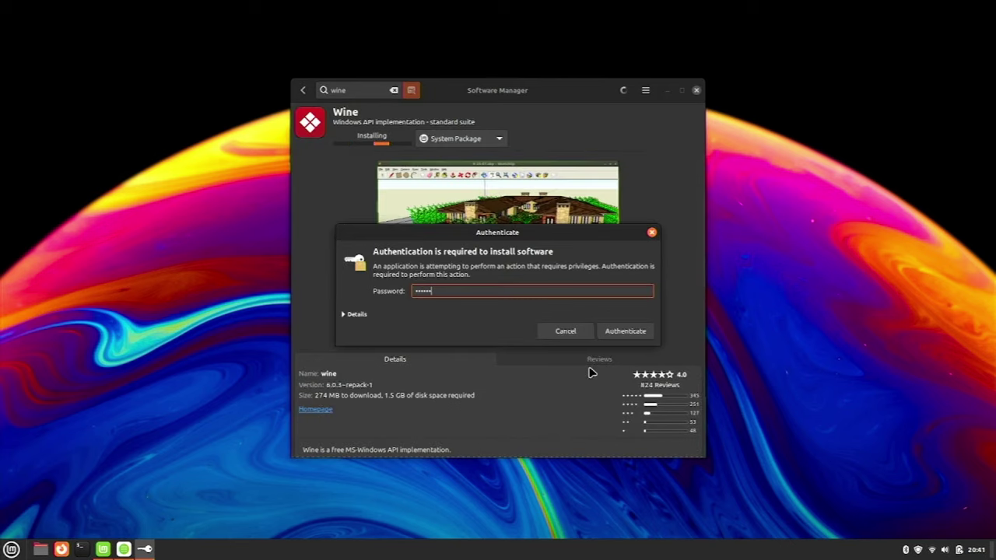
key("Return")
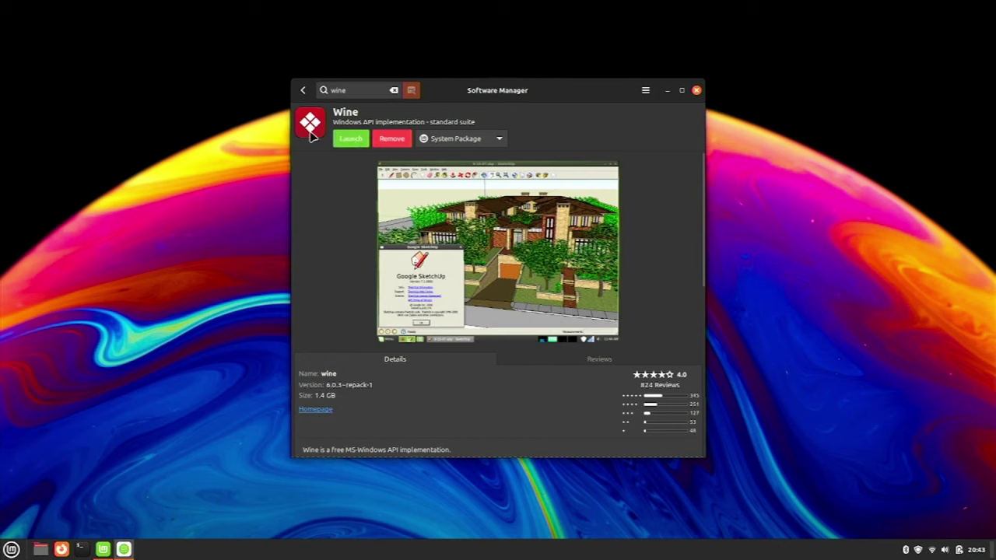
Return to the Software Manager's start page, search for "gimp", and install the Gimp system package with its additional software
left_click(304, 92)
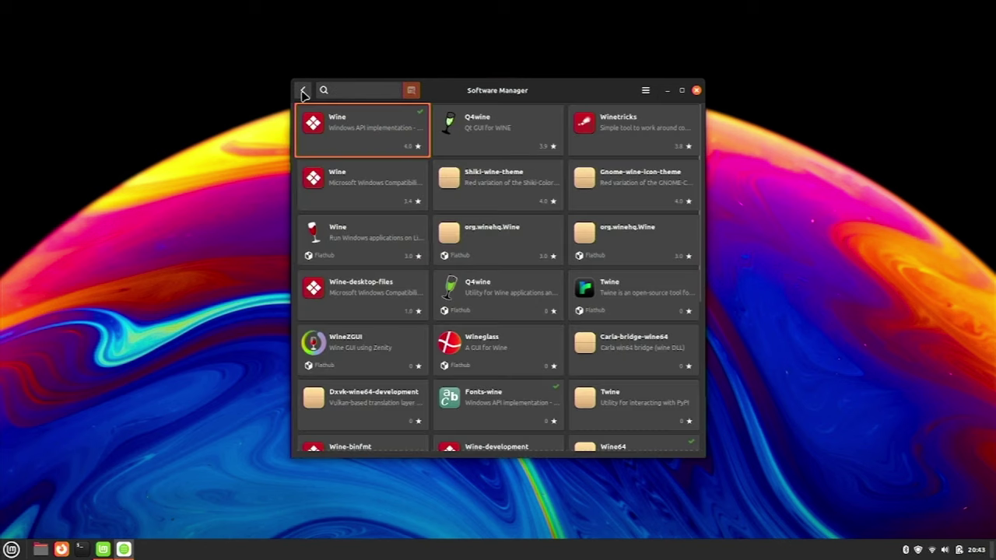
left_click(304, 92)
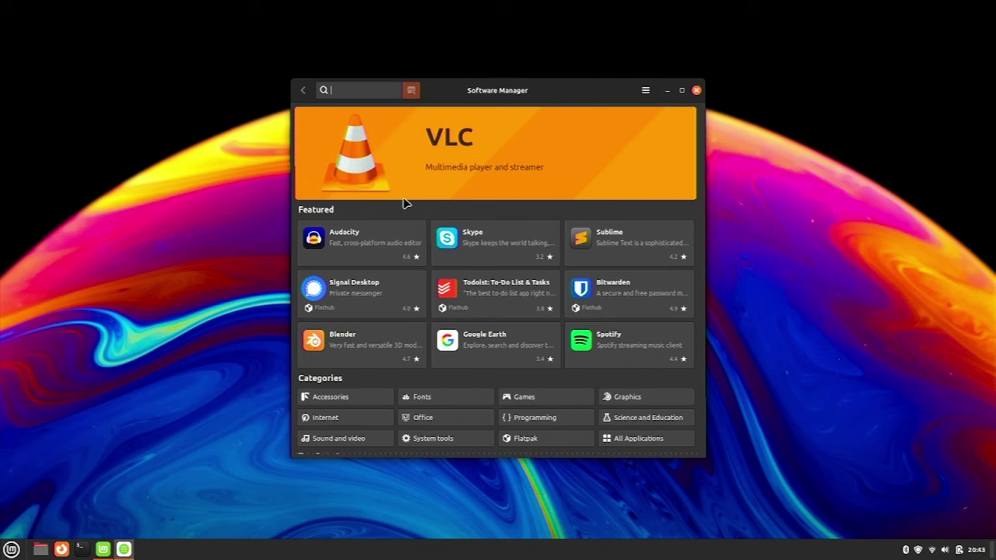
type("gimp")
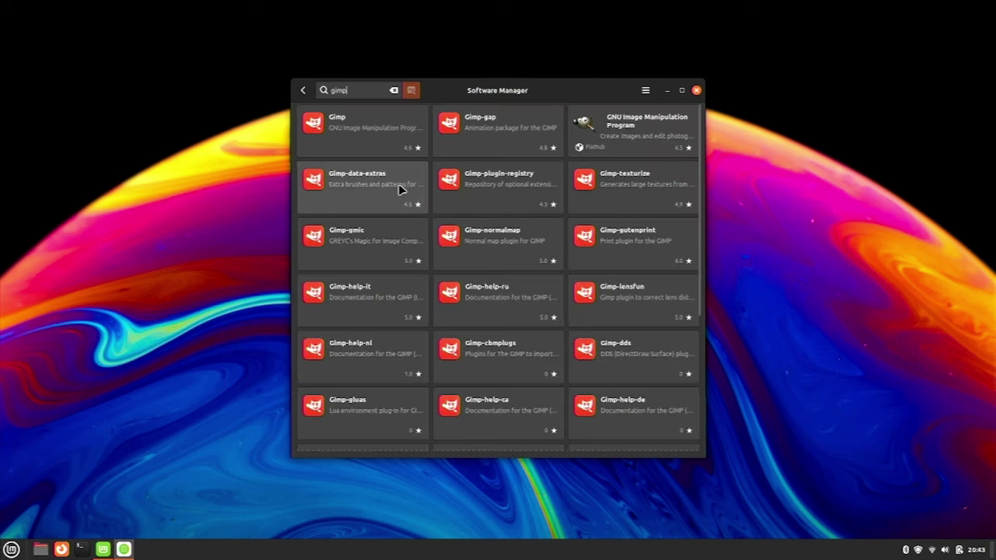
left_click(366, 129)
left_click(375, 139)
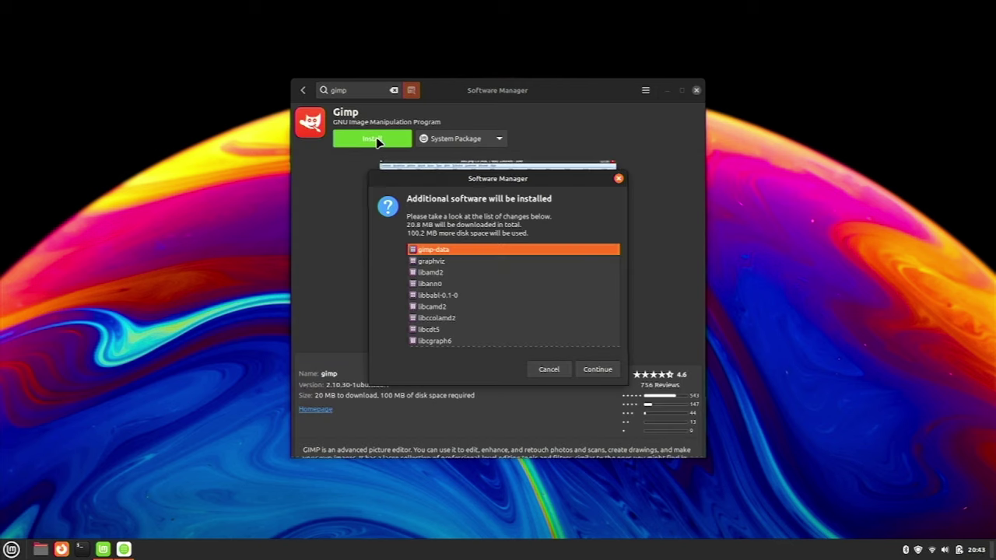
left_click(598, 365)
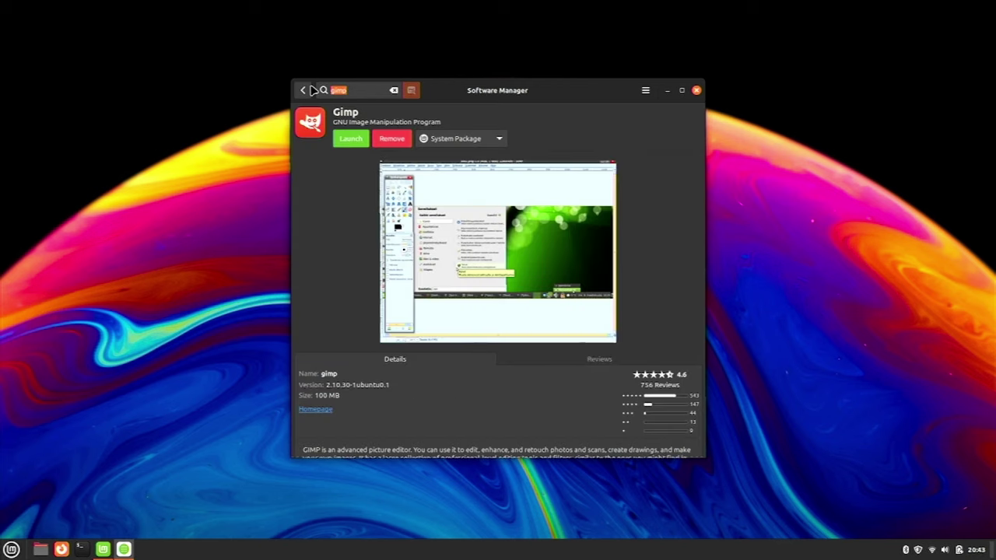
Search the Software Manager for "visual studio code" and install the Flathub version of Visual Studio Code
type("vscode")
key("ctrl+a")
type("visual studio code")
left_click(351, 131)
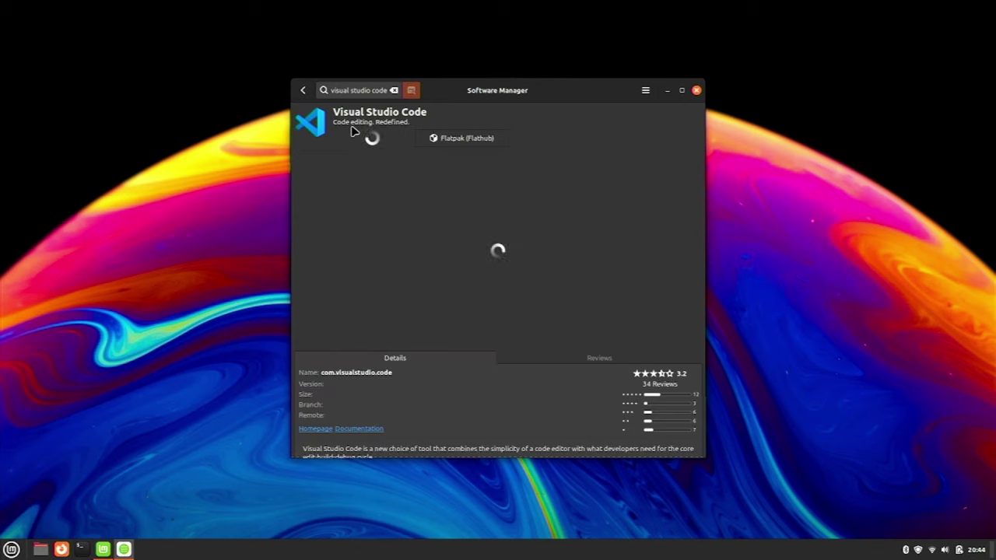
left_click(364, 140)
left_click(592, 359)
Search the Software Manager for "discord" and install the Flathub version of Discord
left_click(394, 92)
type("discord")
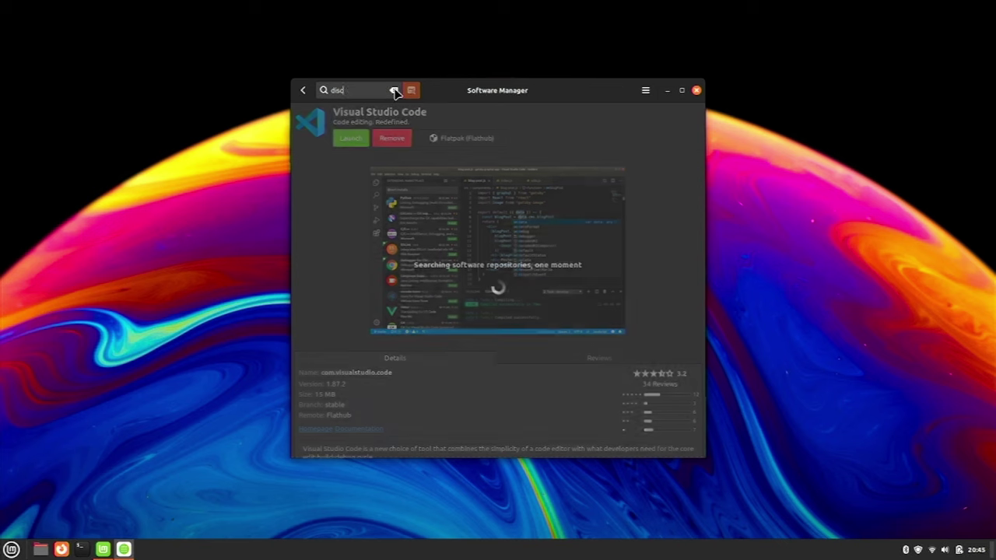
left_click(385, 136)
left_click(385, 142)
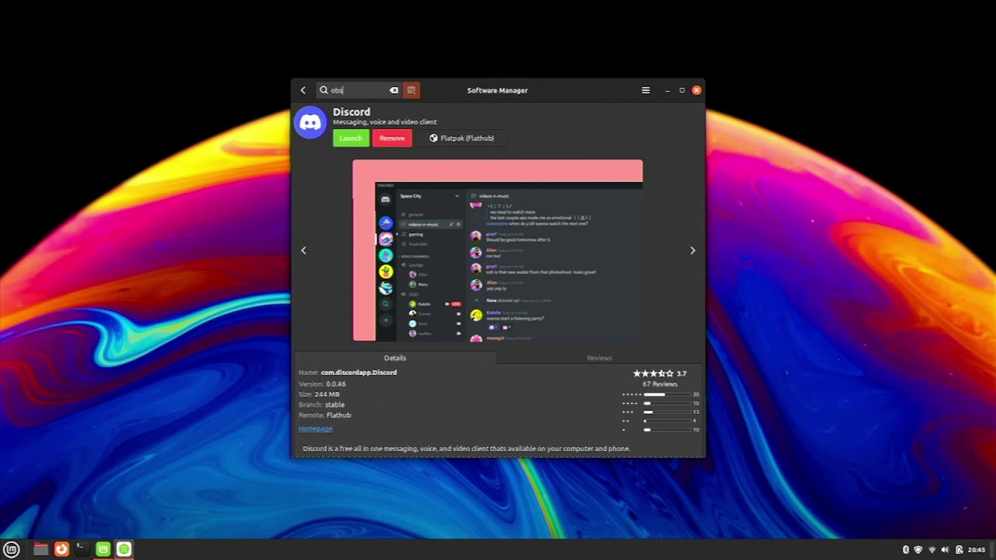
Install the Flathub version of OBS Studio from the results for "obs"
left_click(483, 132)
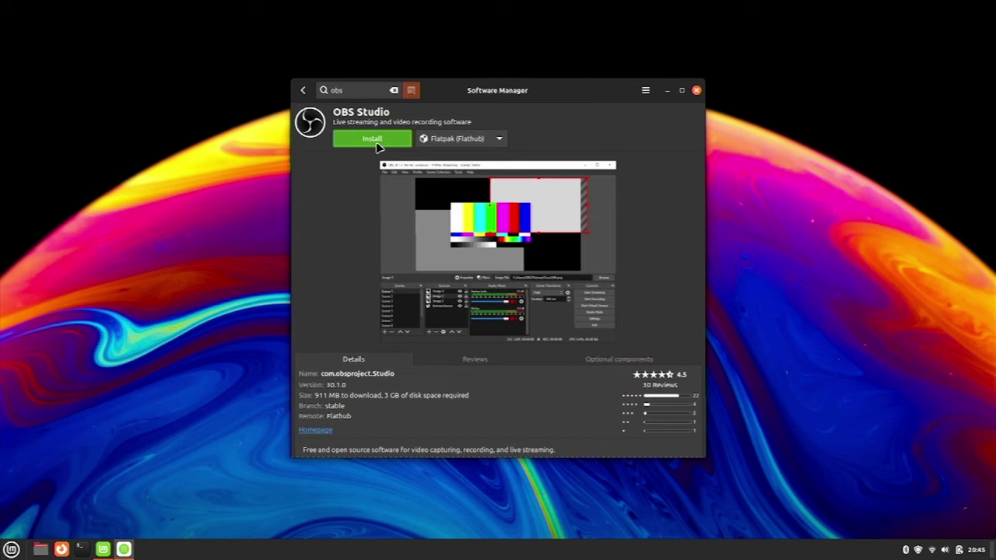
left_click(375, 144)
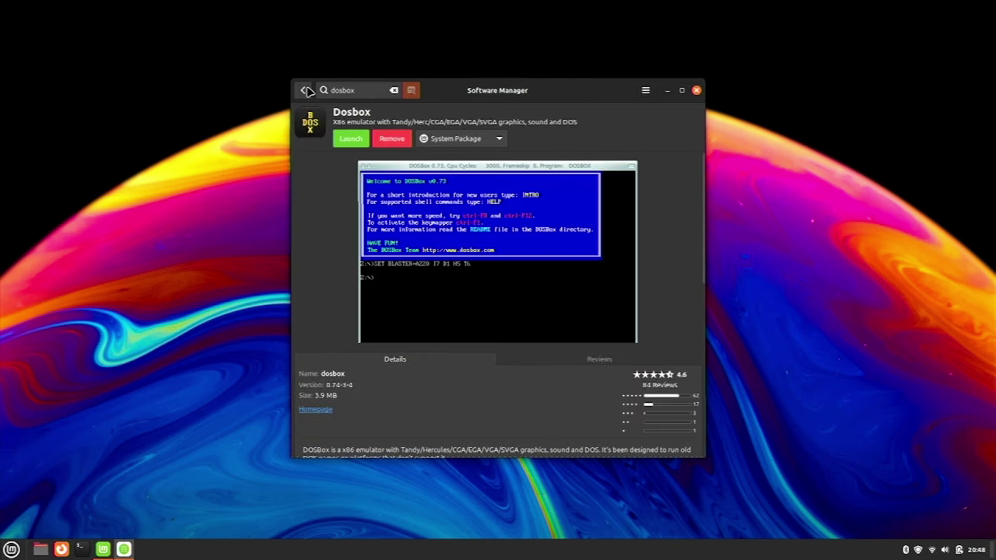
Return to the Software Manager's start page, browse the featured and top-rated applications, and close the Software Manager
left_click(304, 90)
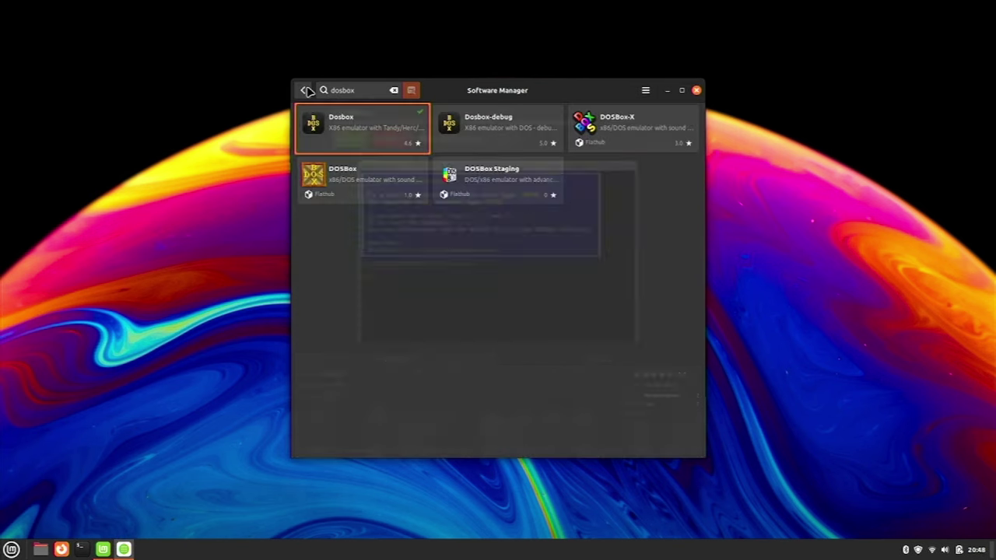
left_click(304, 91)
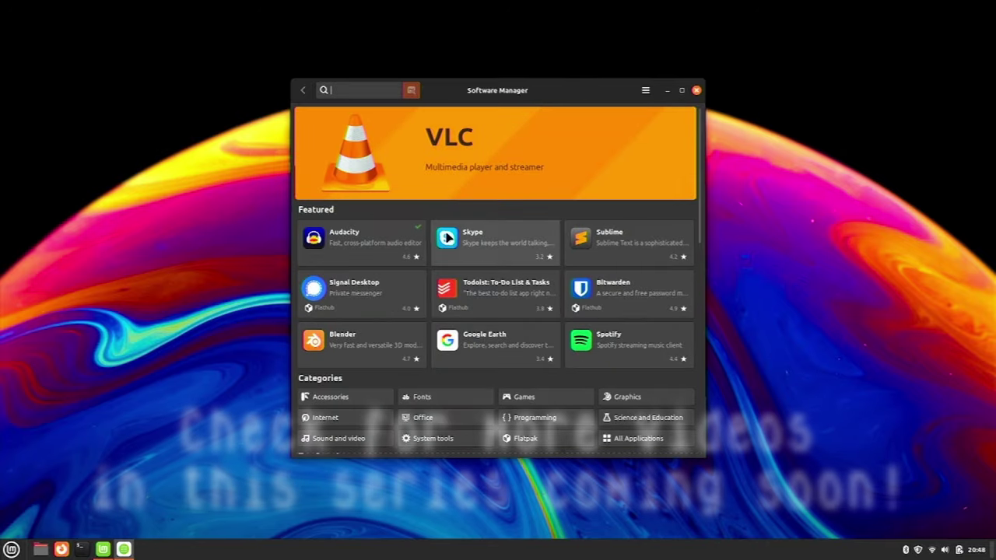
scroll(447, 237, "down", 5)
scroll(446, 232, "up", 2)
scroll(446, 232, "down", 10)
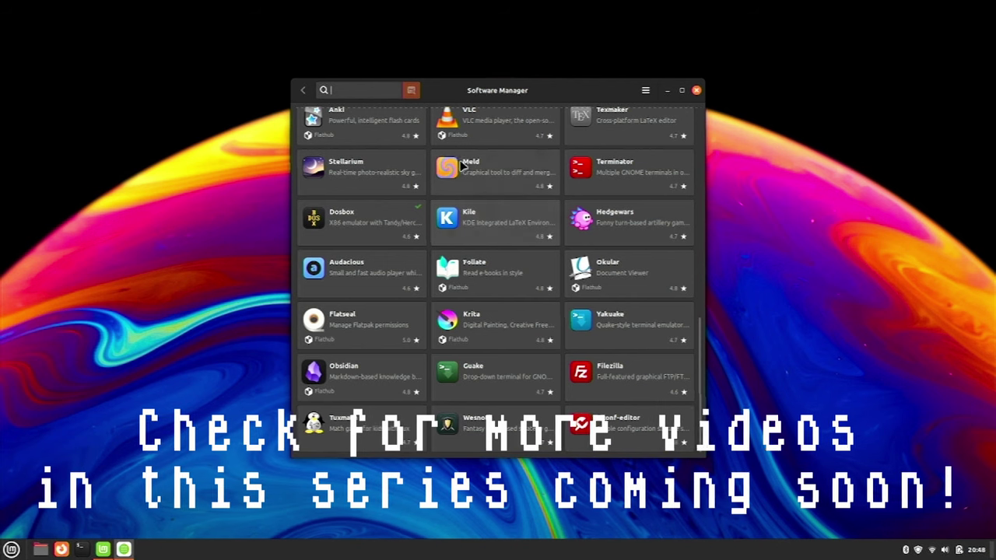
scroll(469, 195, "up", 12)
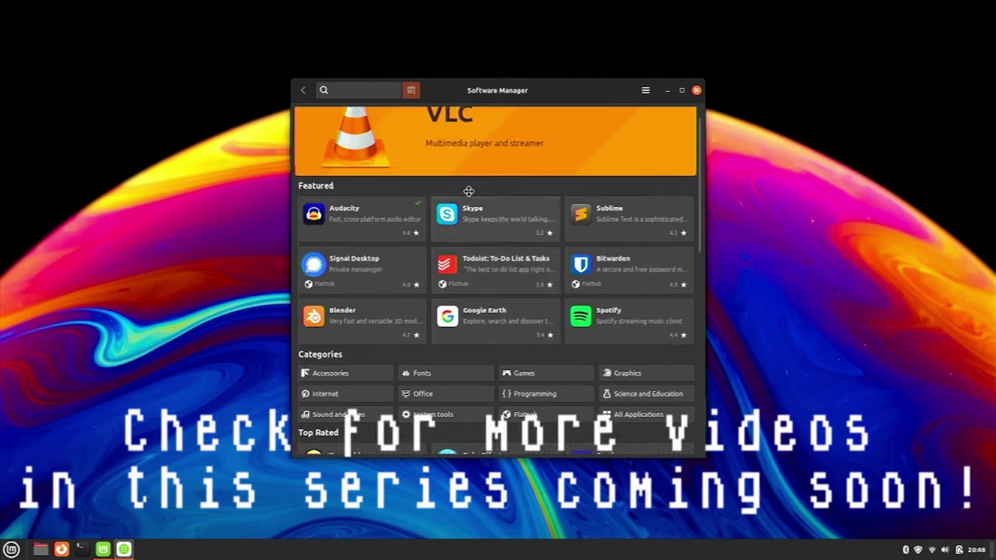
scroll(468, 192, "up", 2)
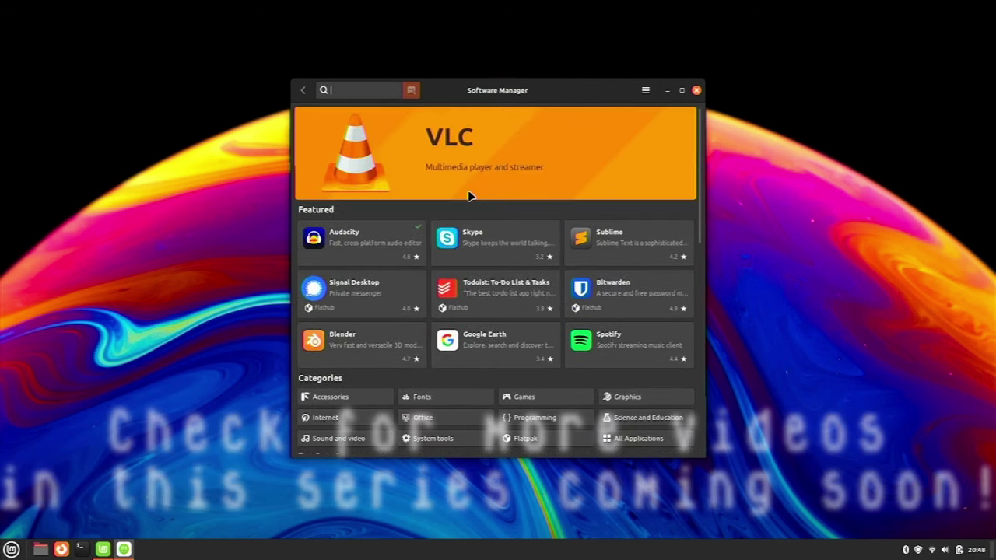
left_click(696, 90)
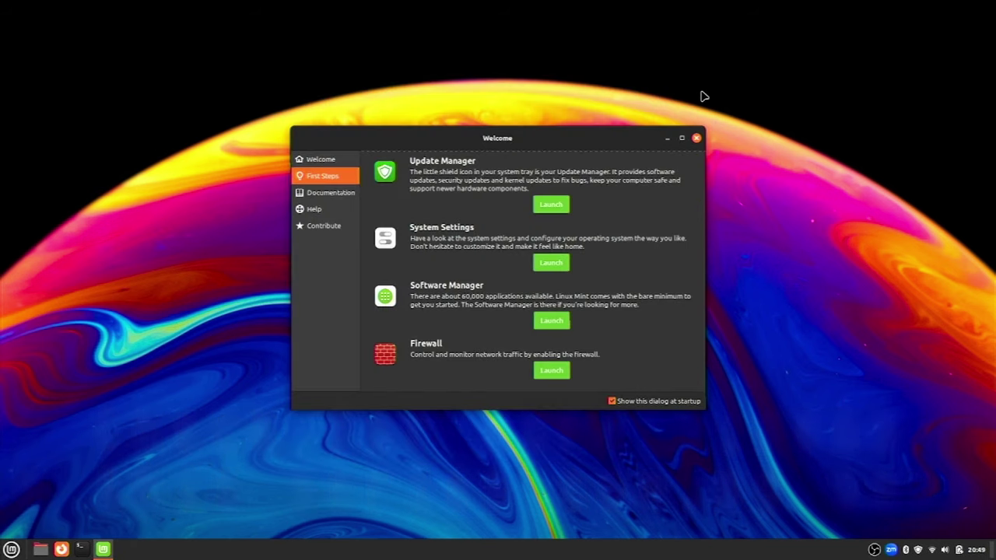